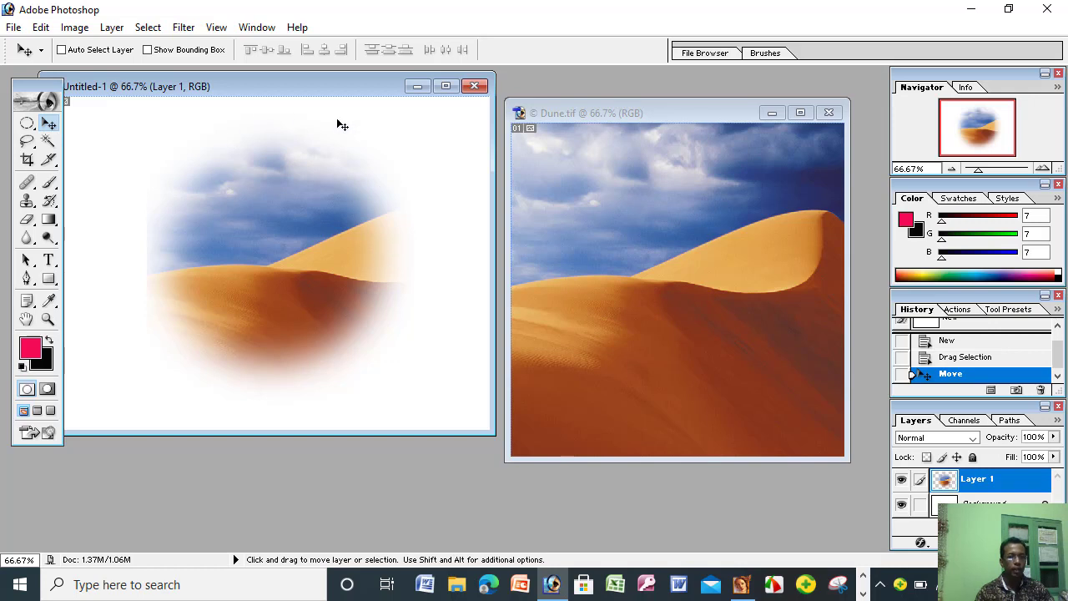
# Close Untitled-1 and then Dune.tif, answering No to each save prompt.
pyautogui.moveTo(338, 245); pyautogui.dragTo(294, 260)
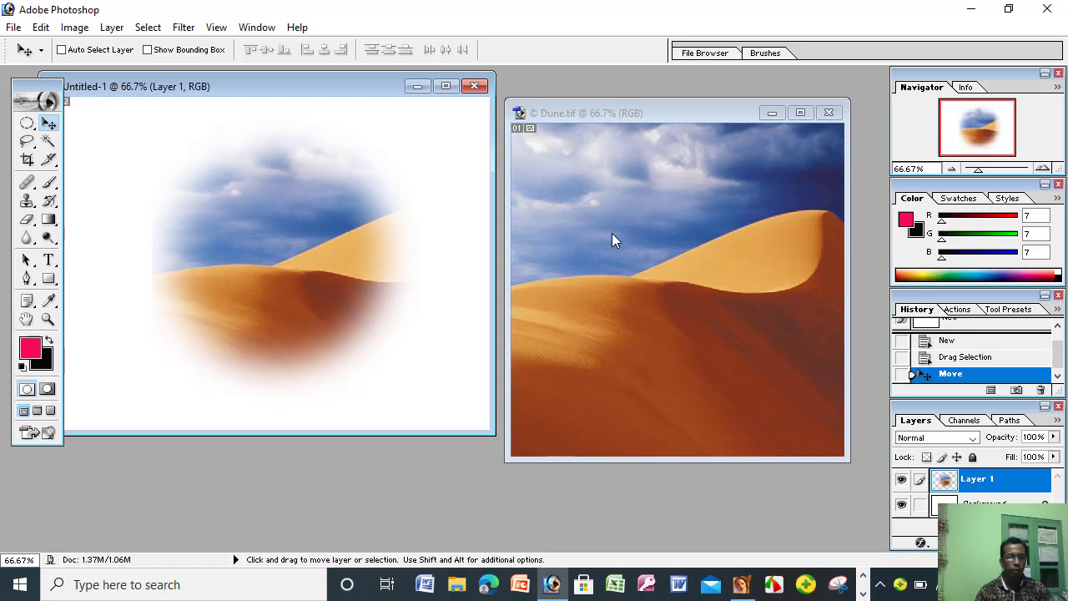
pyautogui.click(477, 88)
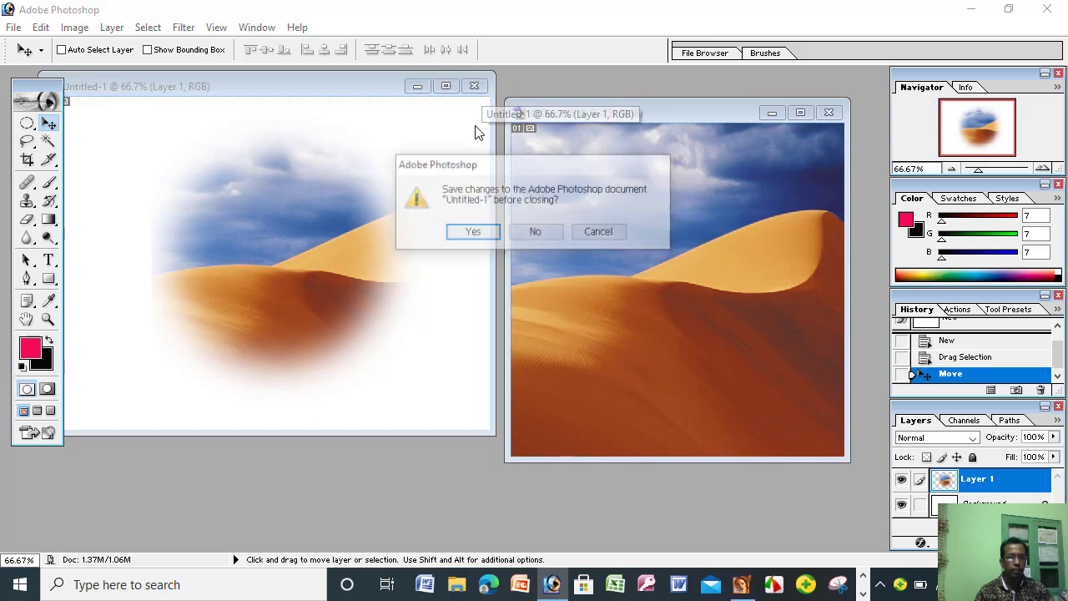
pyautogui.click(559, 232)
pyautogui.click(829, 111)
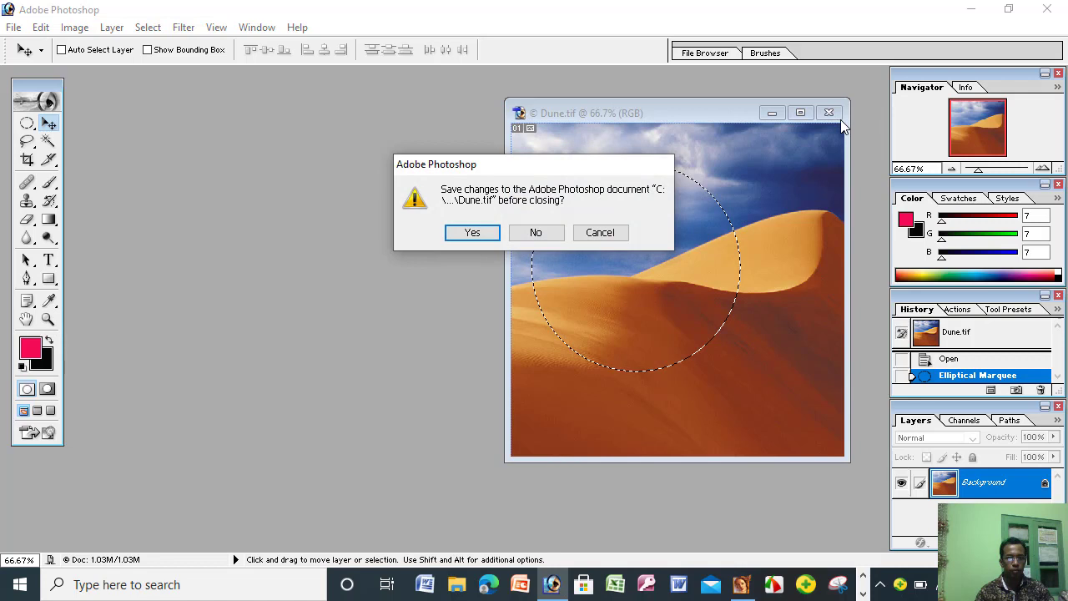
pyautogui.click(522, 239)
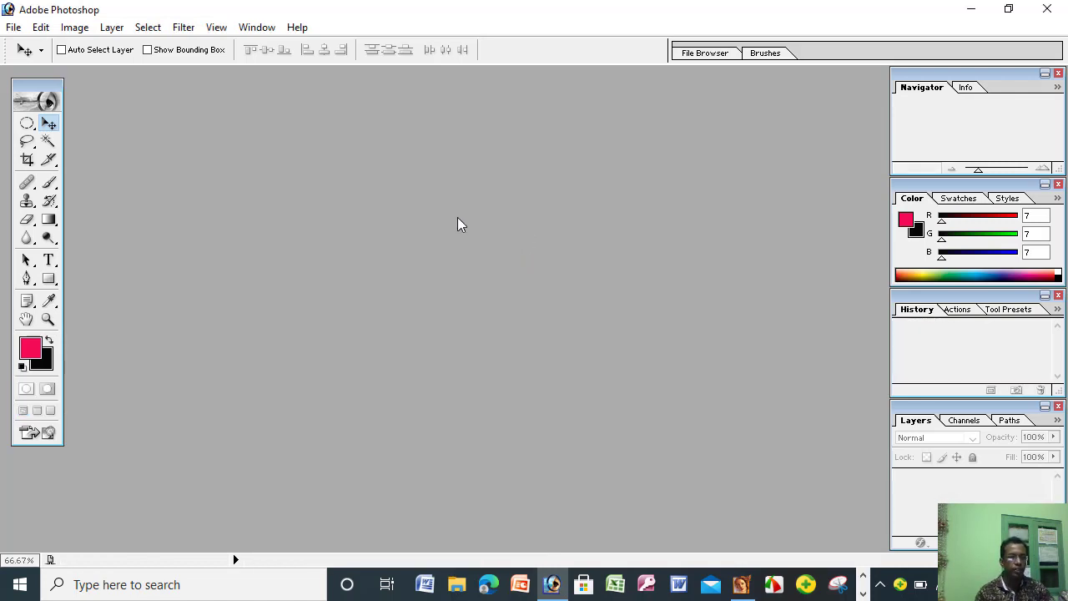
# Open the Dune.tif sample photo.
pyautogui.click(13, 27)
pyautogui.click(39, 65)
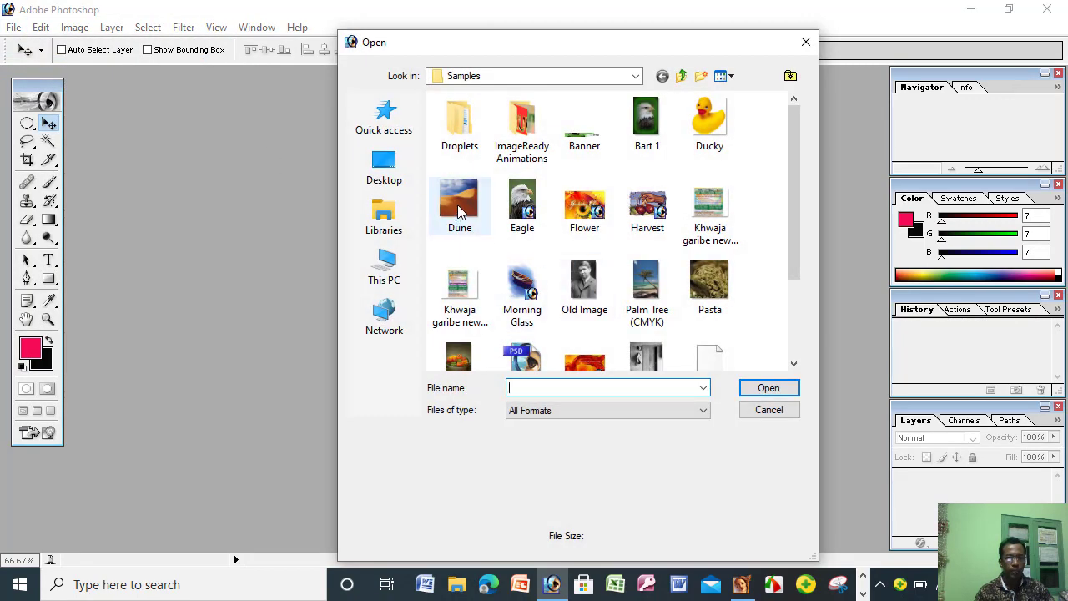
pyautogui.doubleClick(459, 209)
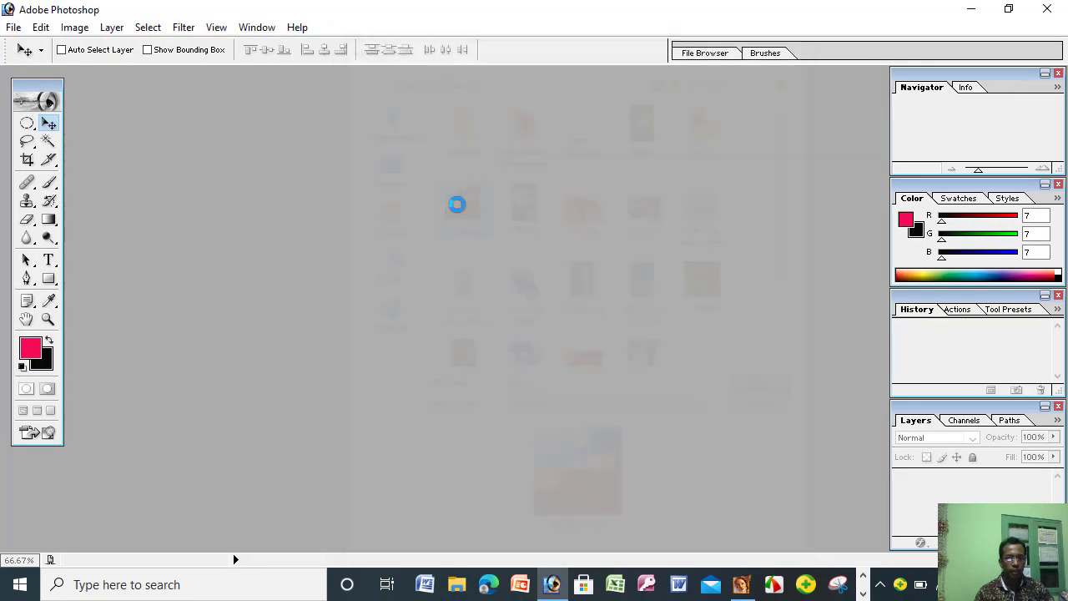
pyautogui.moveTo(253, 83); pyautogui.dragTo(344, 107)
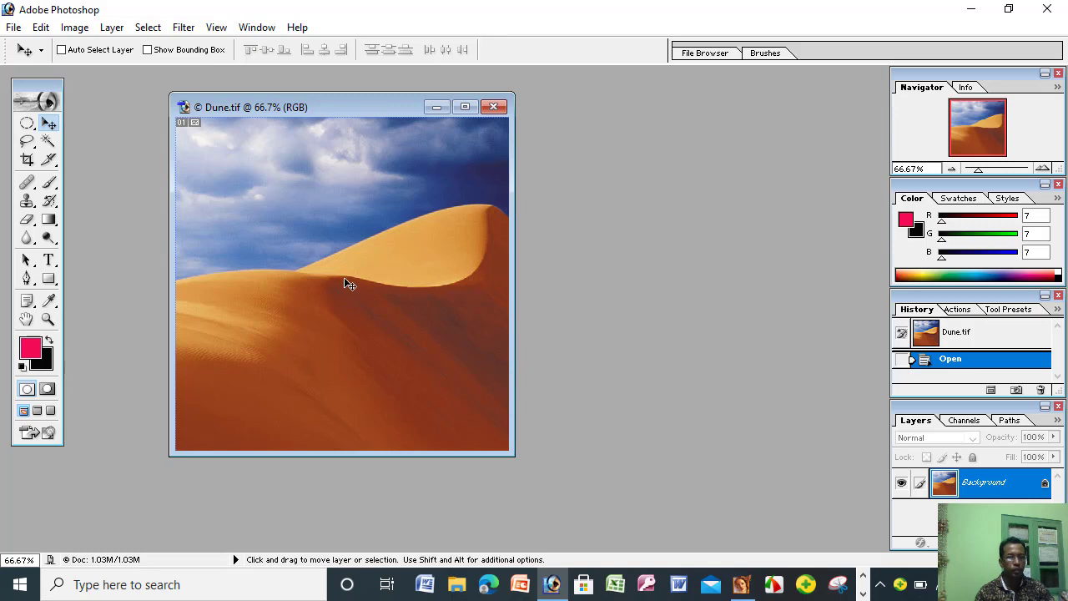
# Duplicate the Background layer to create a Background copy layer.
pyautogui.rightClick(961, 488)
pyautogui.click(939, 323)
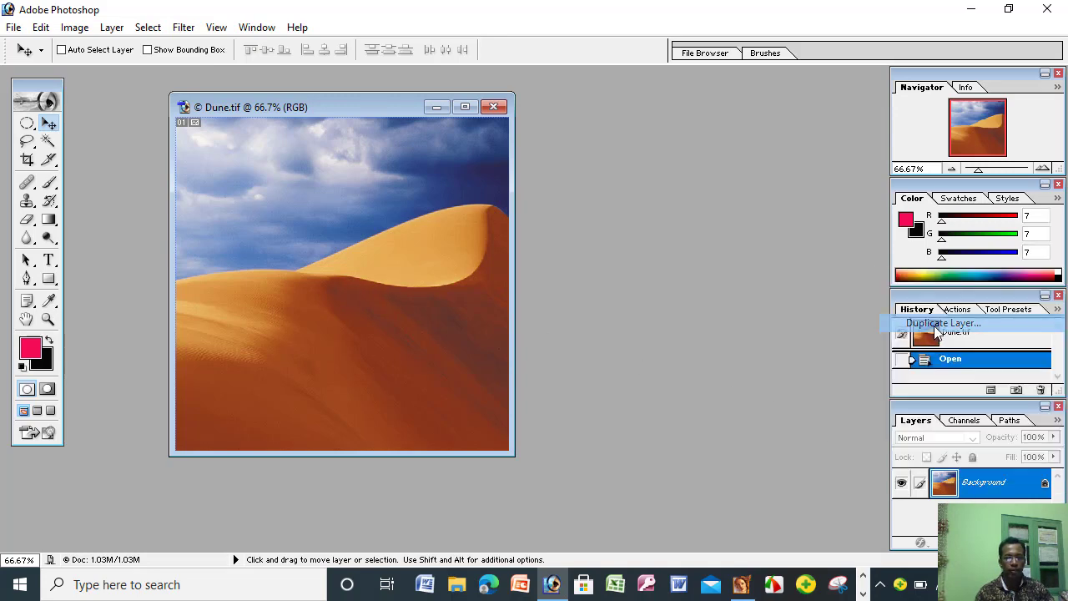
pyautogui.click(725, 278)
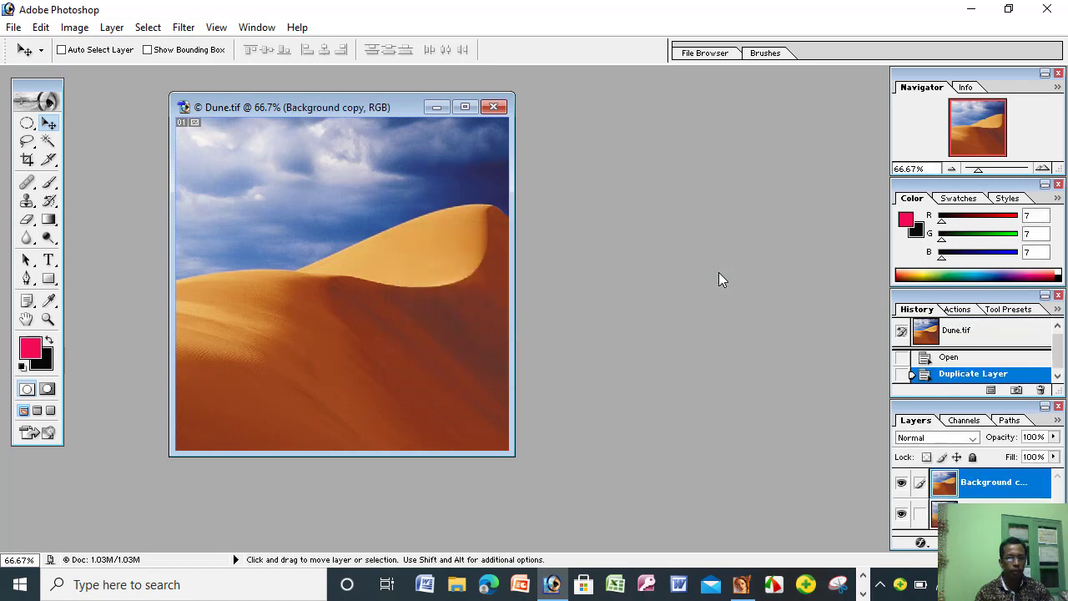
pyautogui.moveTo(397, 109); pyautogui.dragTo(414, 108)
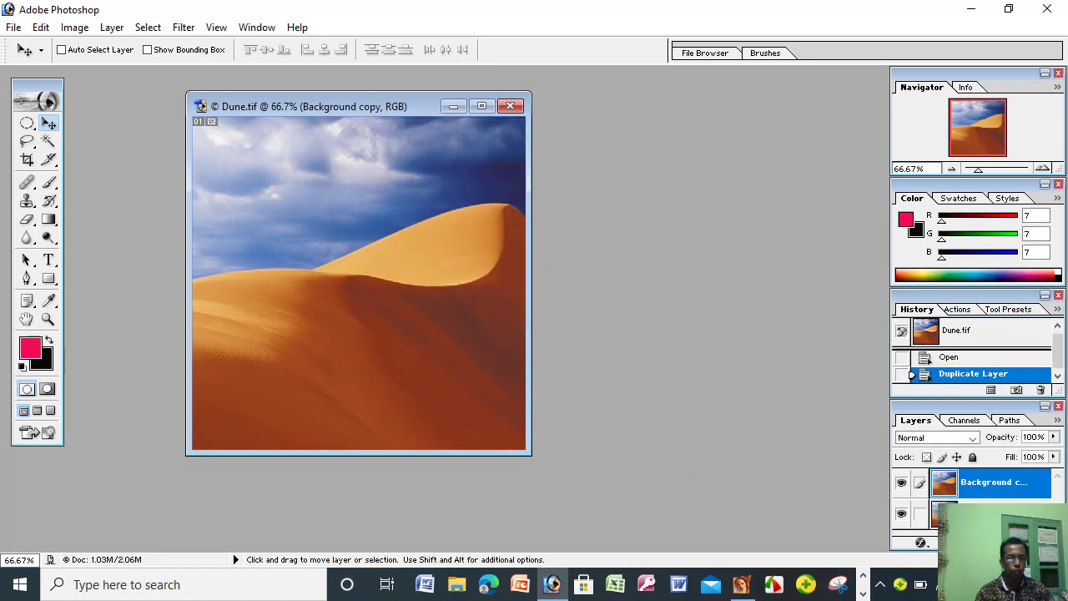
# Set the foreground colour to near-black 050103 in the Color Picker.
pyautogui.click(32, 351)
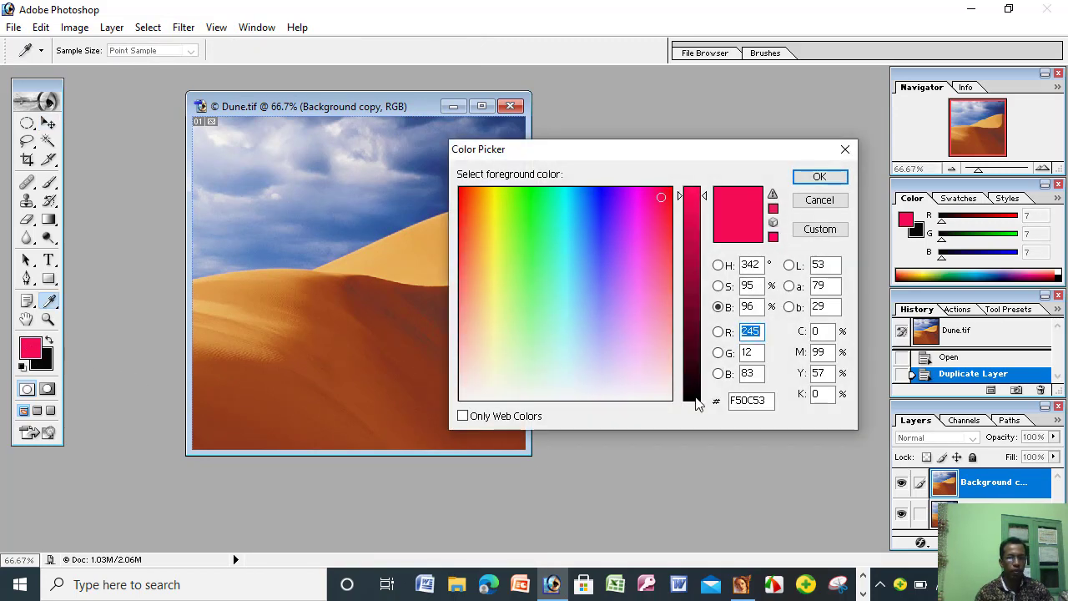
pyautogui.click(692, 400)
pyautogui.click(658, 239)
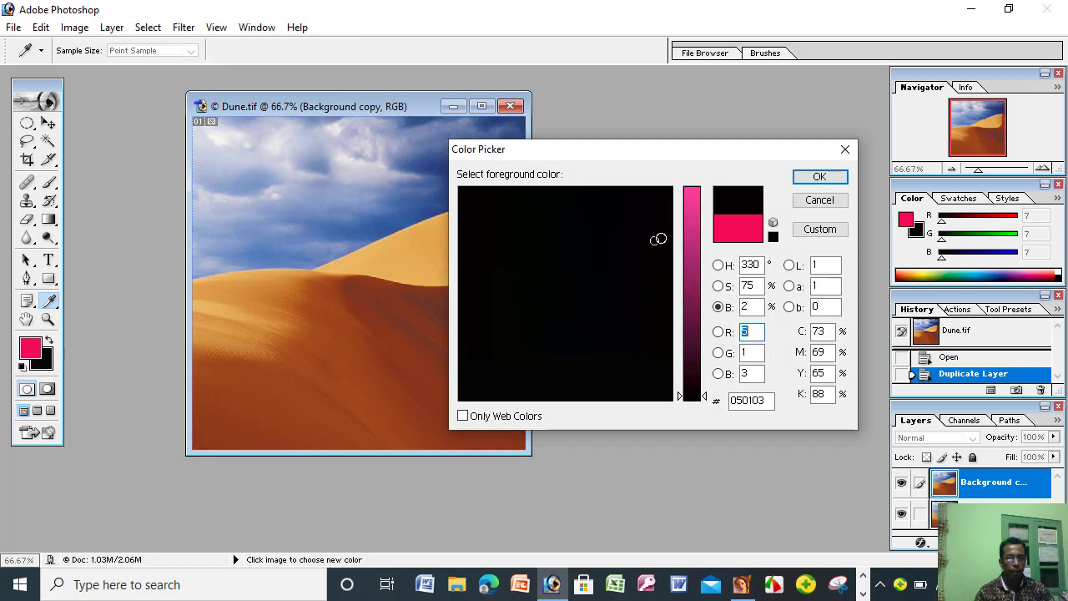
pyautogui.click(819, 176)
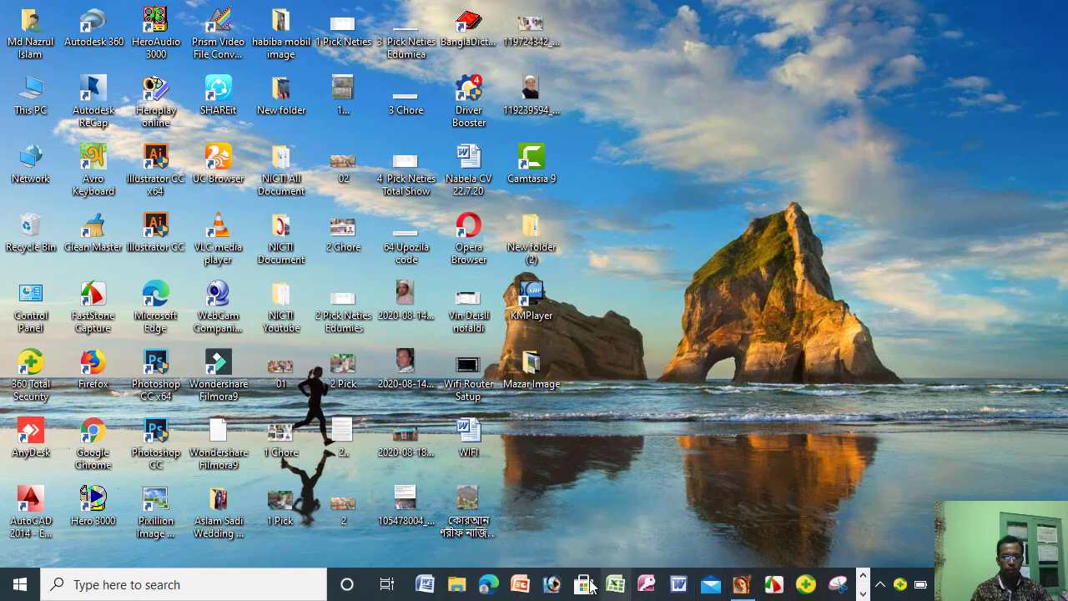
# Relaunch Adobe Photoshop from its taskbar icon.
pyautogui.click(550, 587)
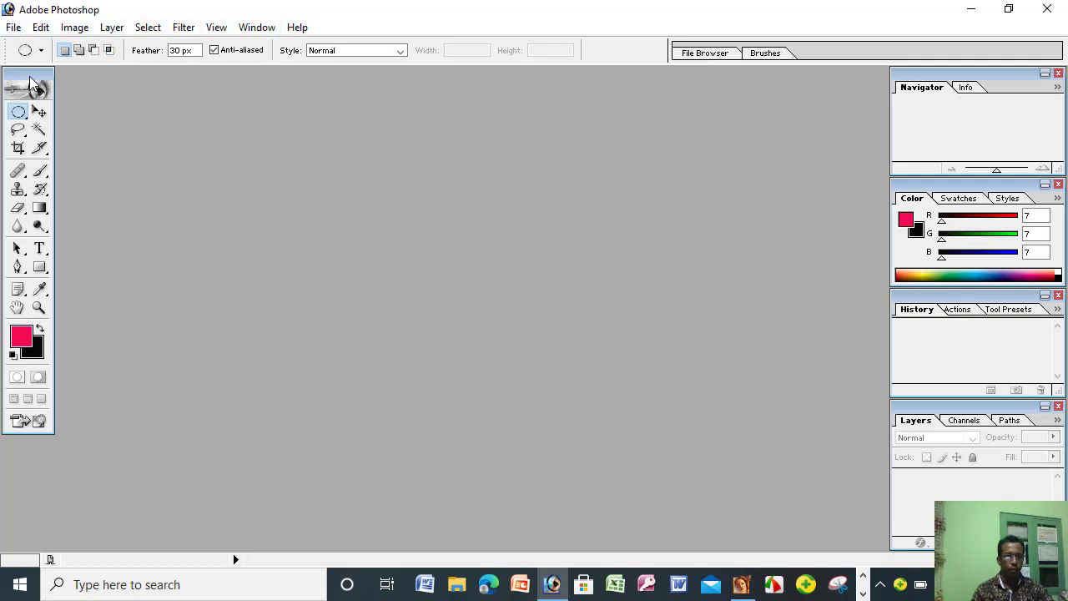
pyautogui.moveTo(29, 84); pyautogui.dragTo(29, 103)
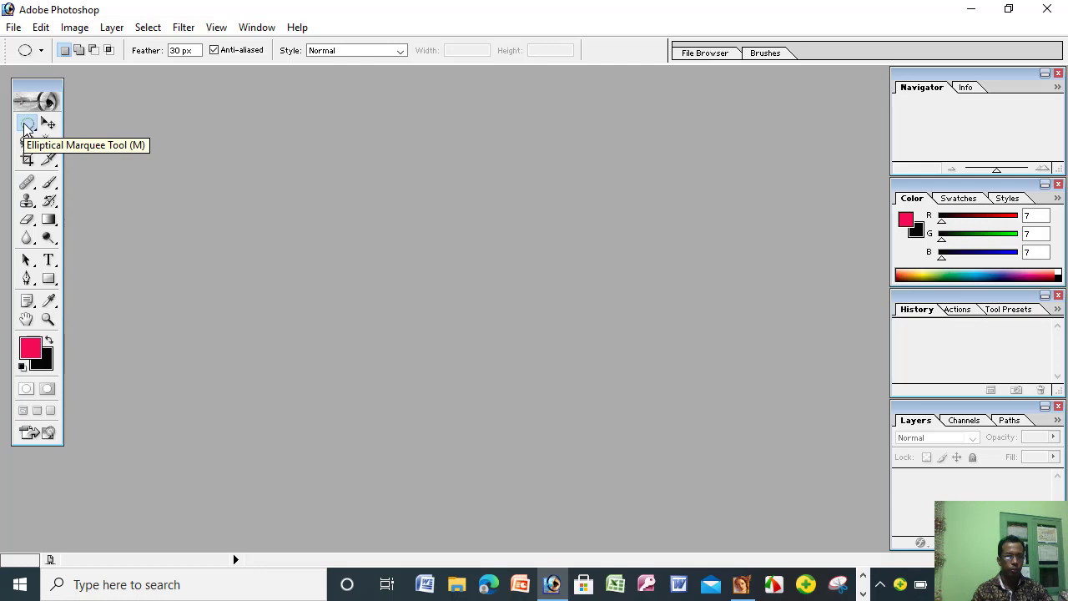
pyautogui.click(26, 126)
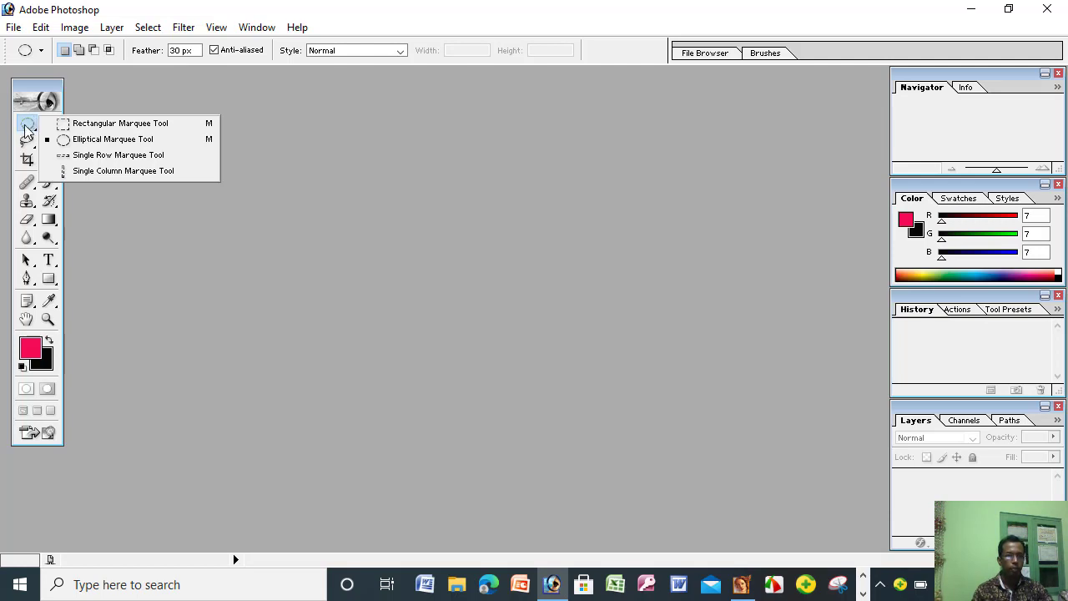
pyautogui.click(28, 129)
pyautogui.click(47, 126)
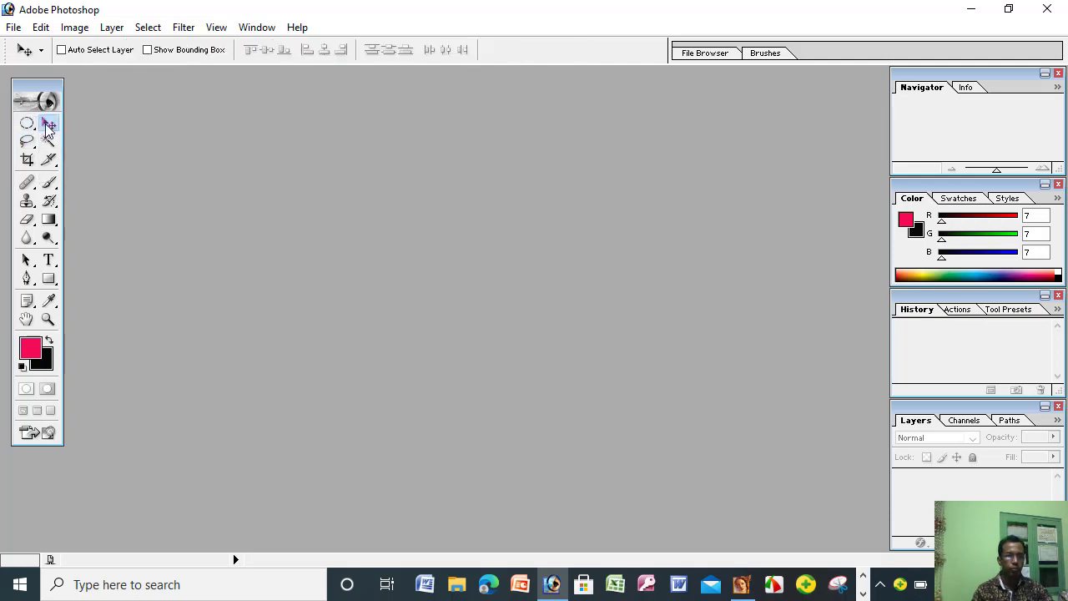
pyautogui.click(27, 142)
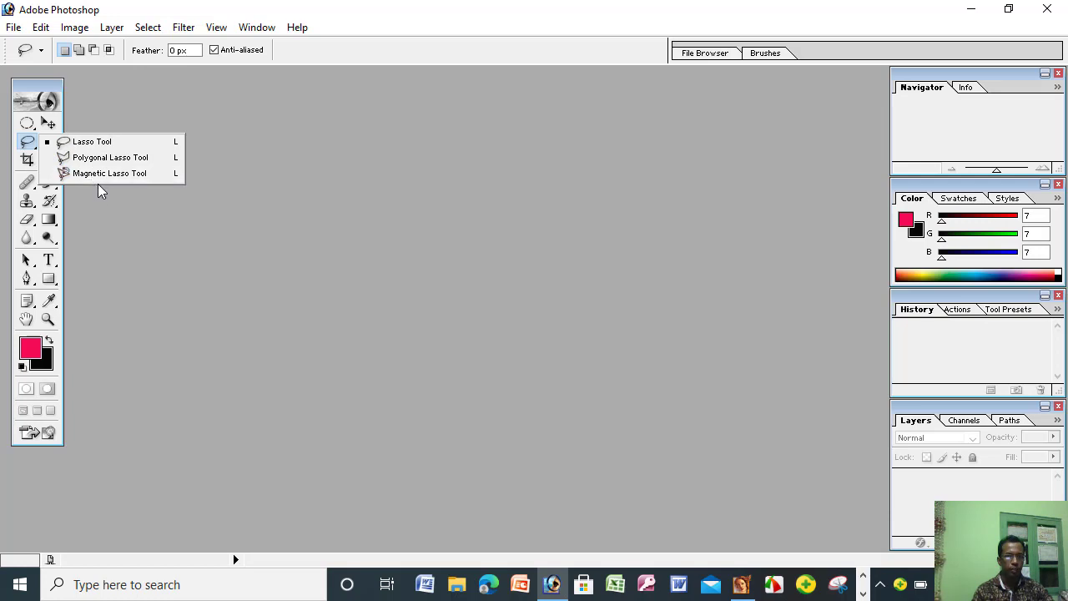
pyautogui.click(27, 159)
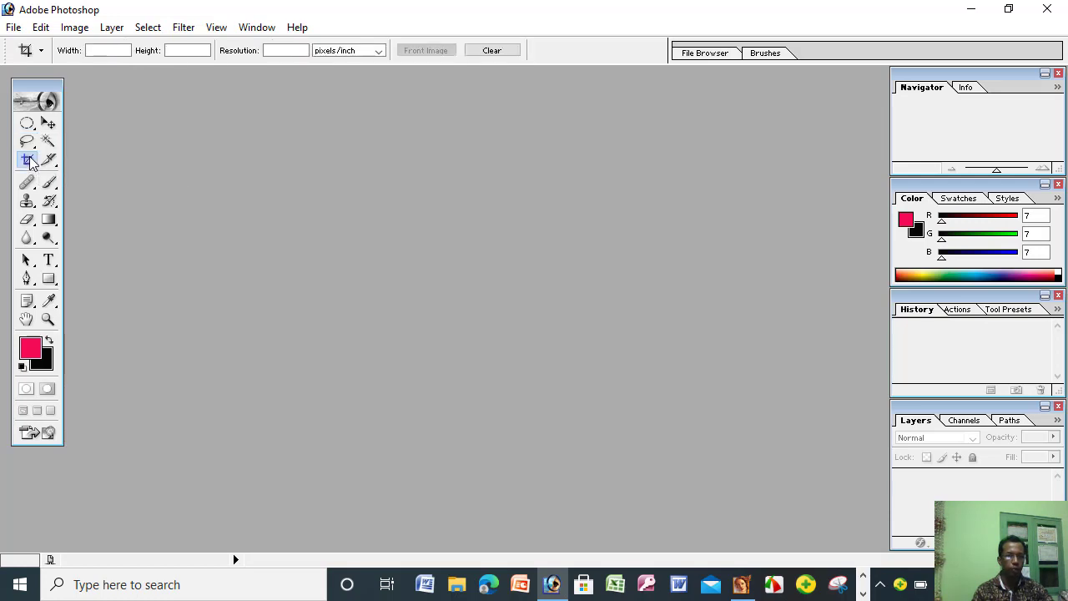
pyautogui.click(47, 142)
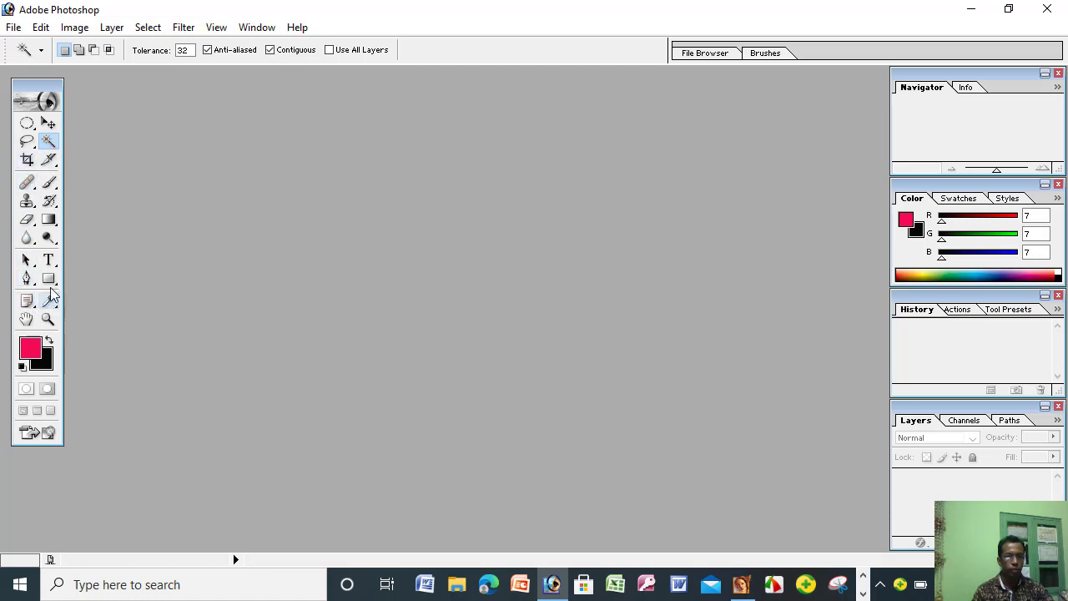
pyautogui.click(49, 260)
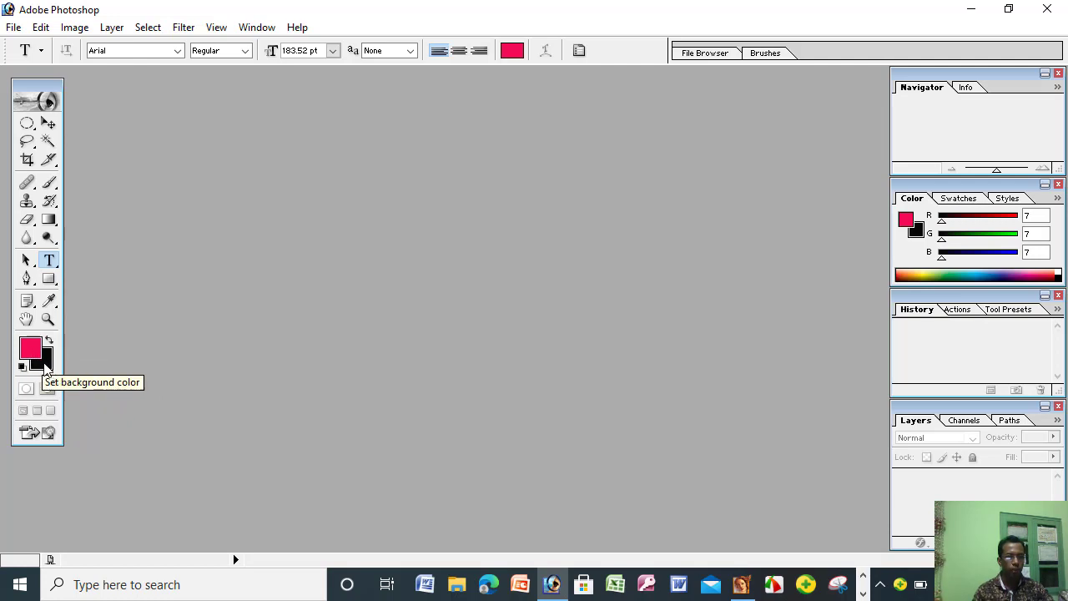
pyautogui.click(25, 319)
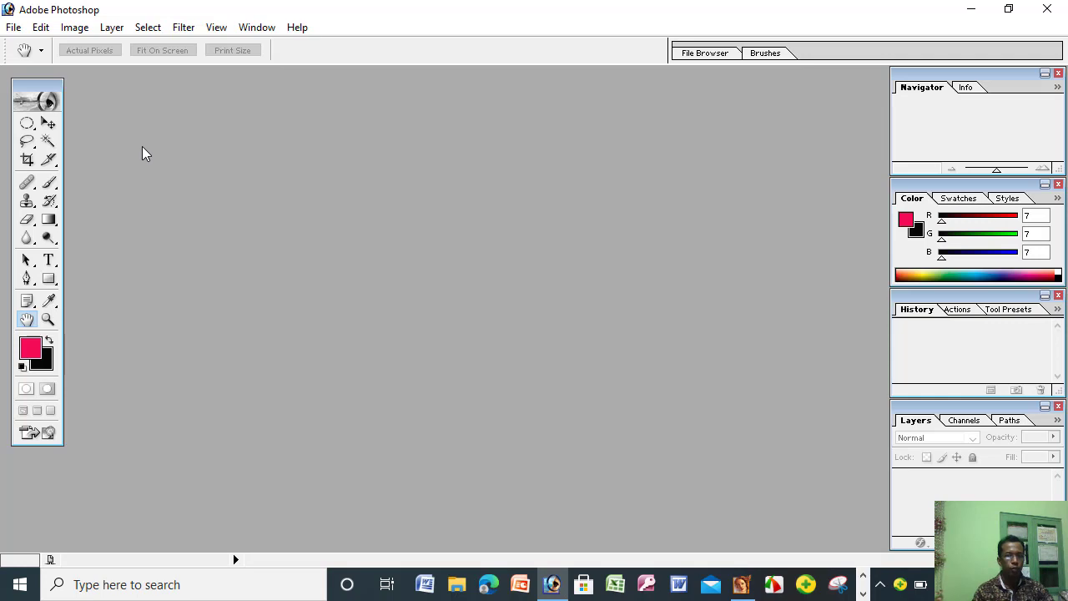
# Create a new 800 x 600 RGB Color document with white contents.
pyautogui.click(13, 27)
pyautogui.click(37, 47)
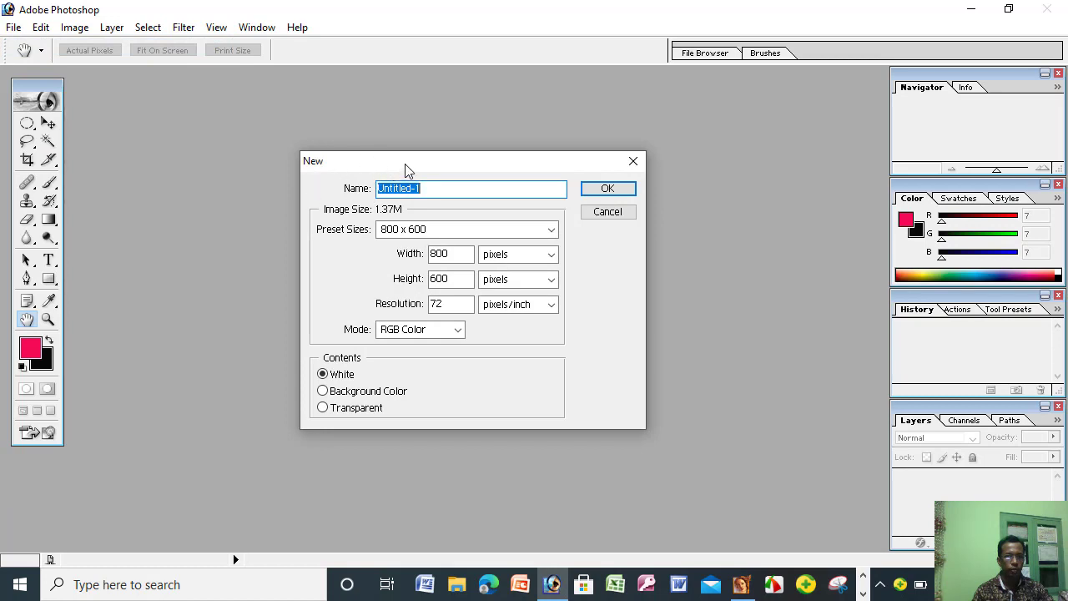
pyautogui.moveTo(406, 167); pyautogui.dragTo(384, 136)
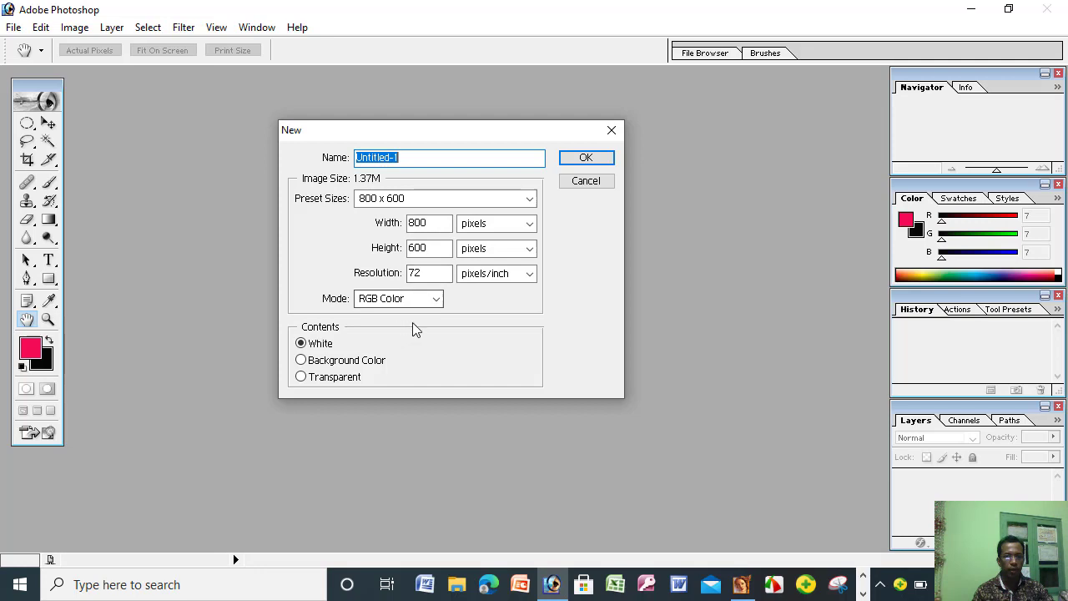
pyautogui.click(436, 299)
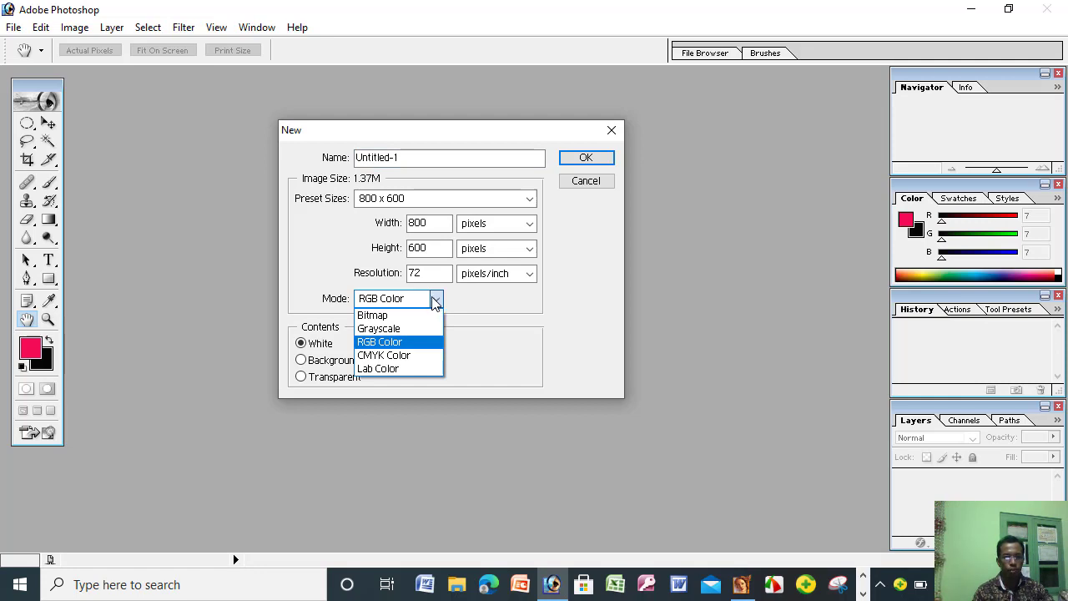
pyautogui.click(380, 342)
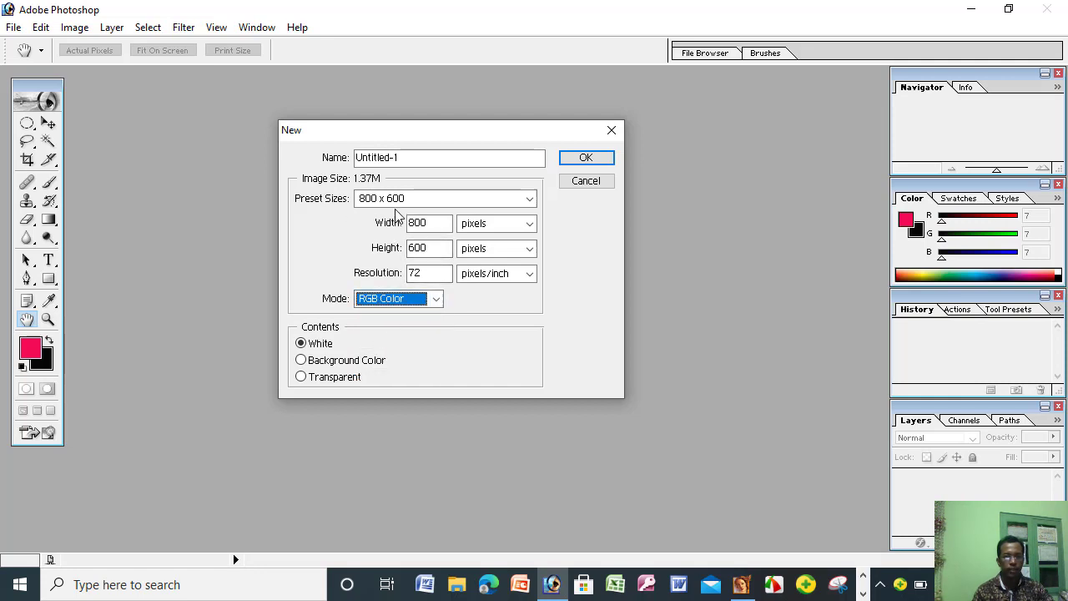
pyautogui.click(527, 198)
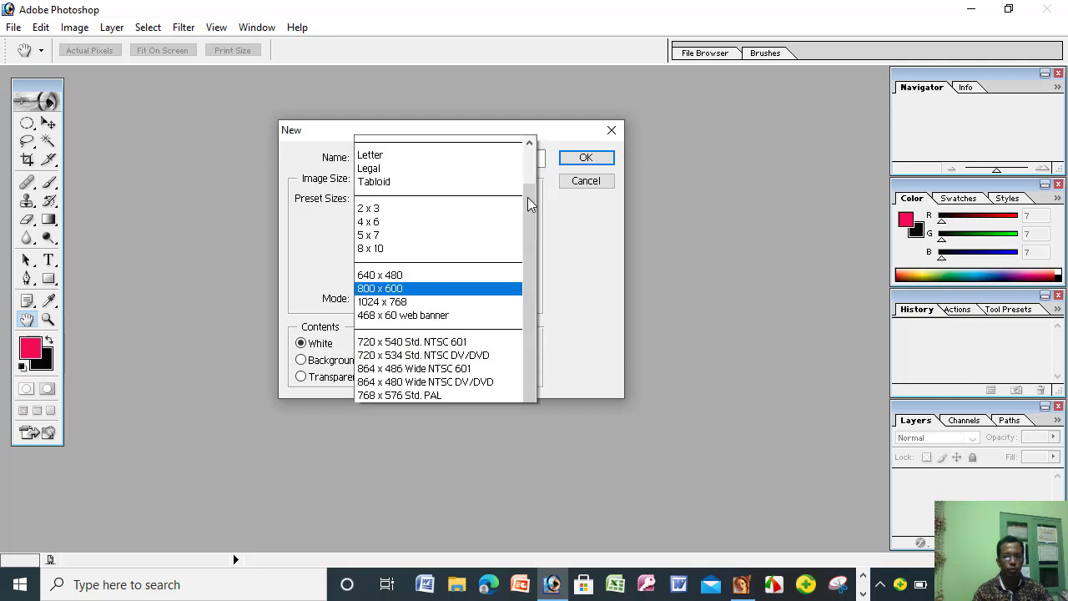
pyautogui.click(390, 155)
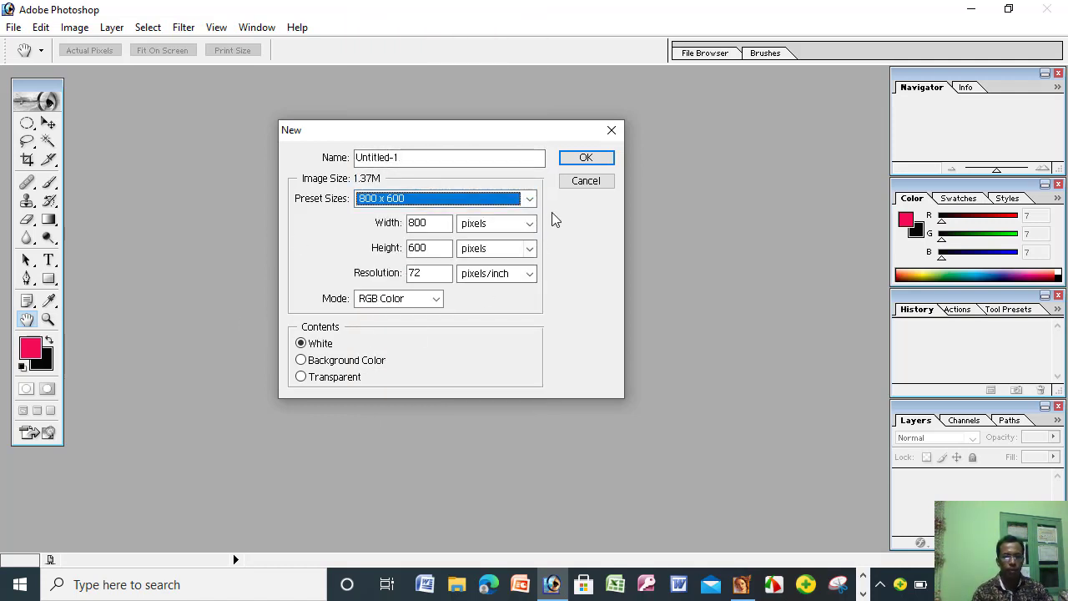
pyautogui.click(587, 162)
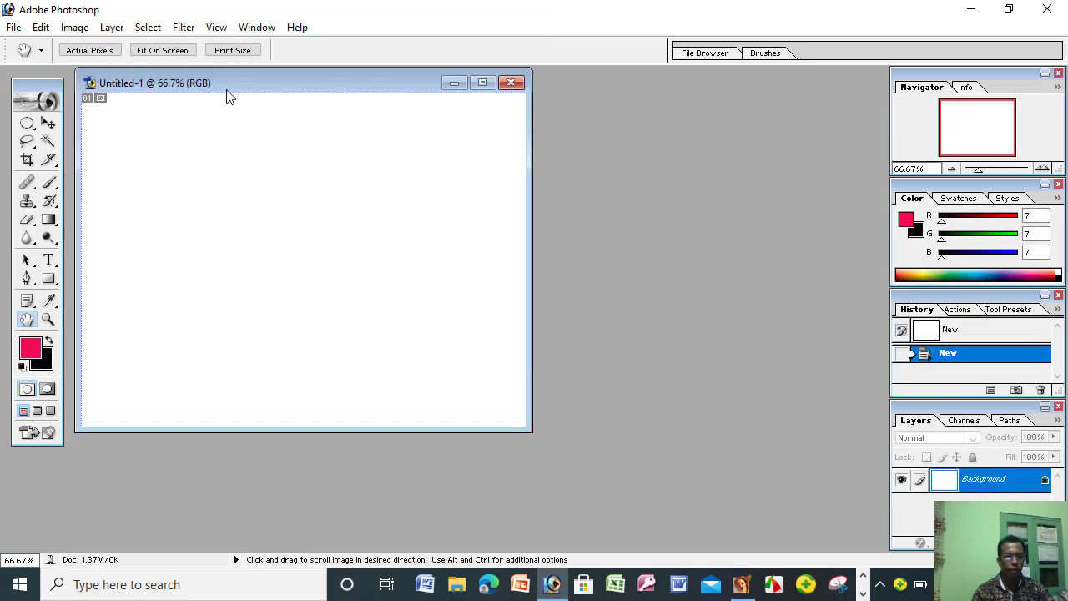
pyautogui.moveTo(224, 75); pyautogui.dragTo(250, 86)
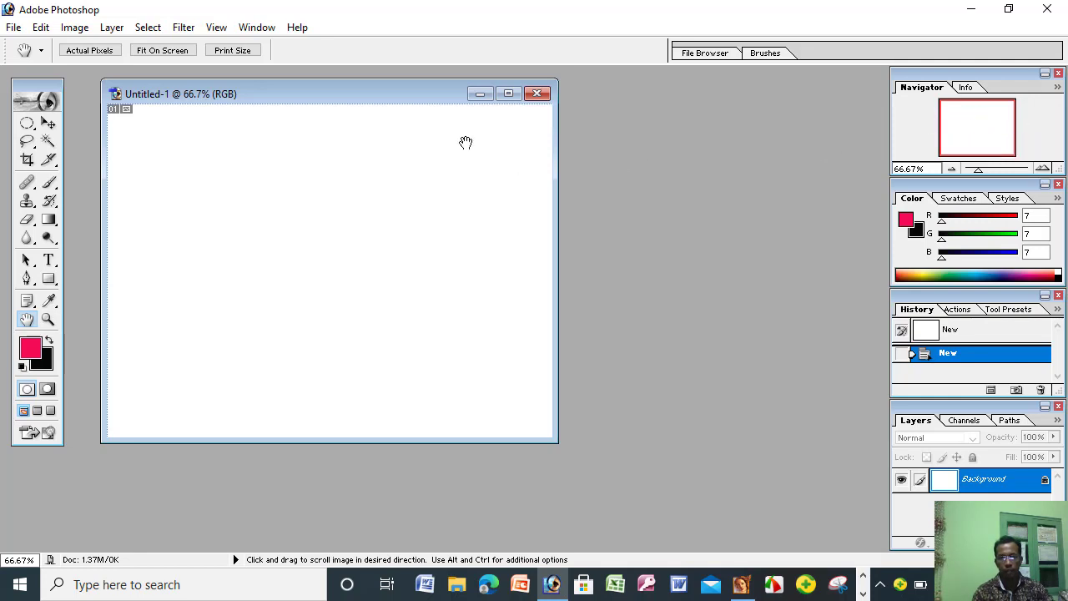
pyautogui.moveTo(402, 107); pyautogui.dragTo(394, 107)
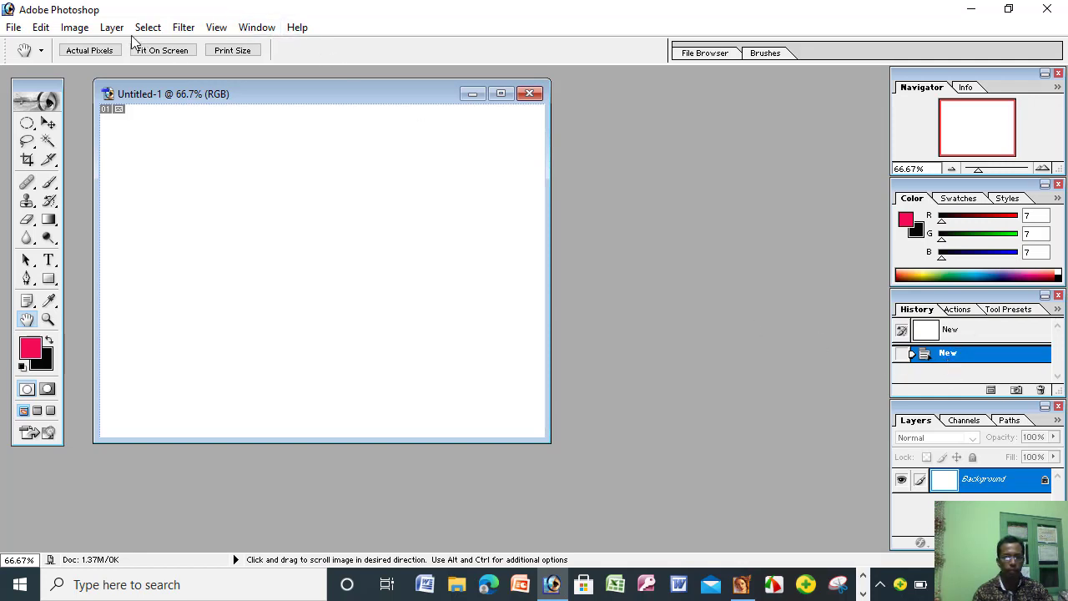
pyautogui.click(259, 29)
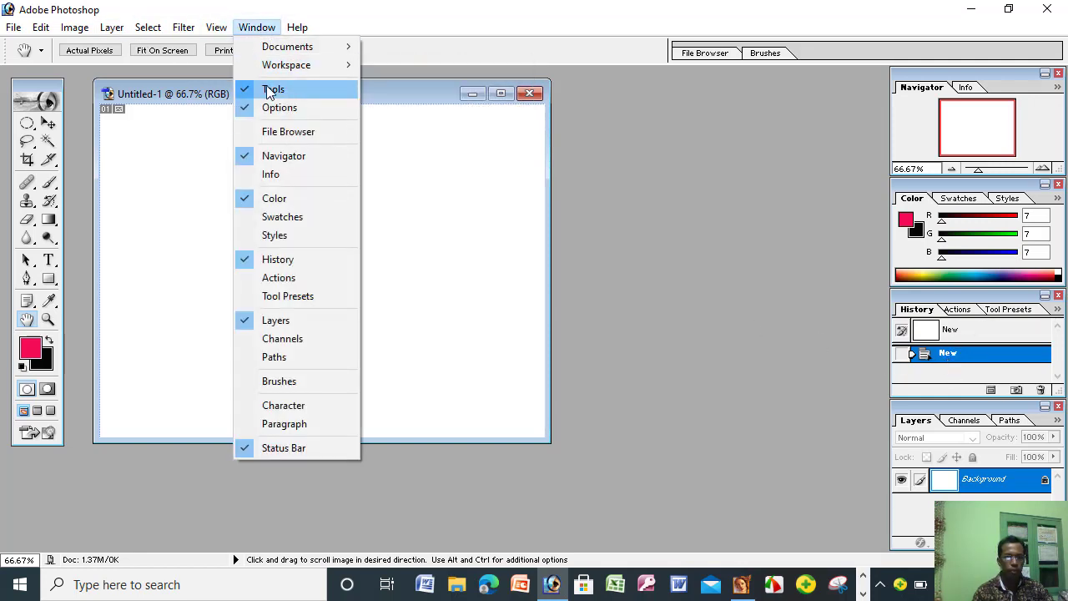
pyautogui.click(267, 91)
pyautogui.click(253, 28)
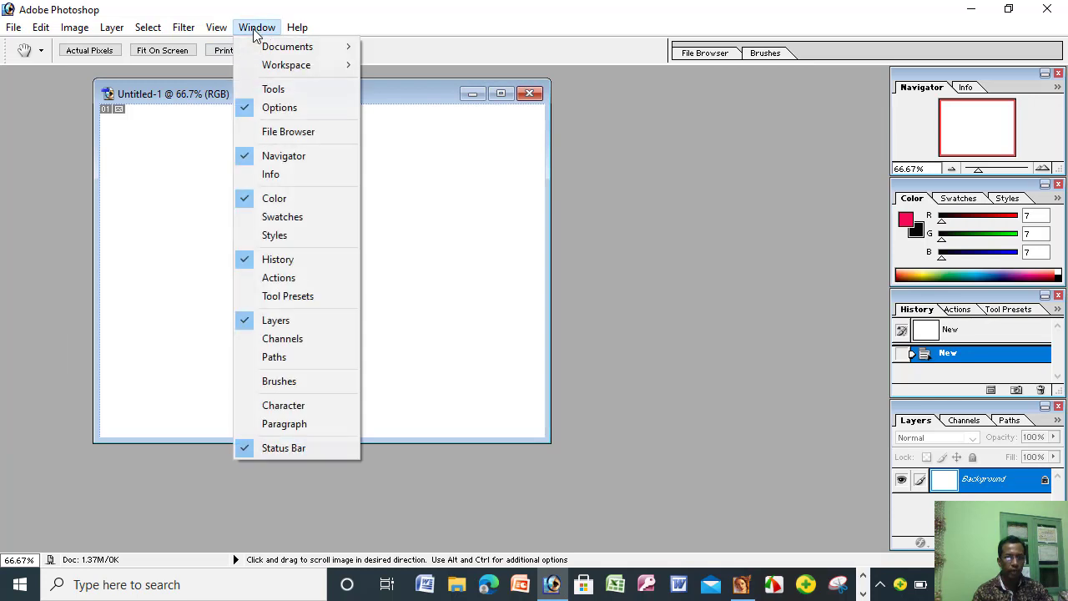
pyautogui.click(265, 90)
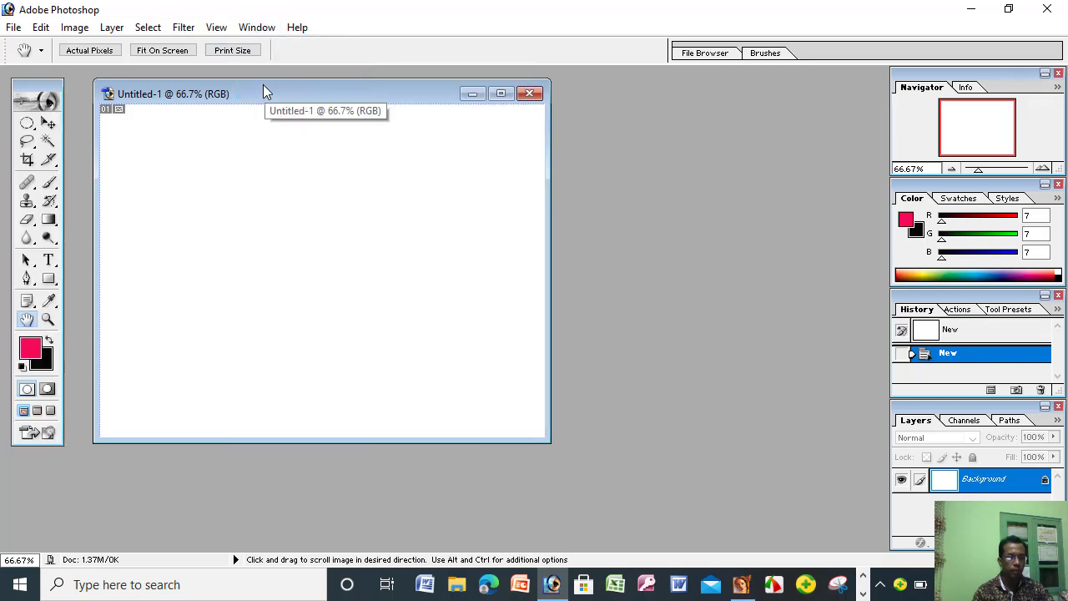
pyautogui.click(256, 28)
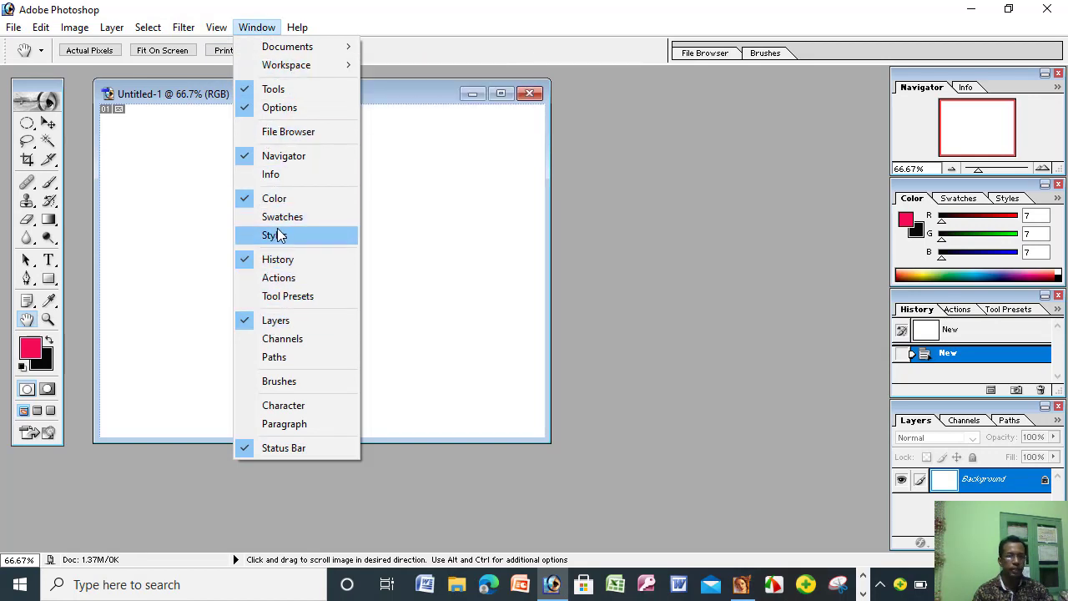
pyautogui.click(274, 198)
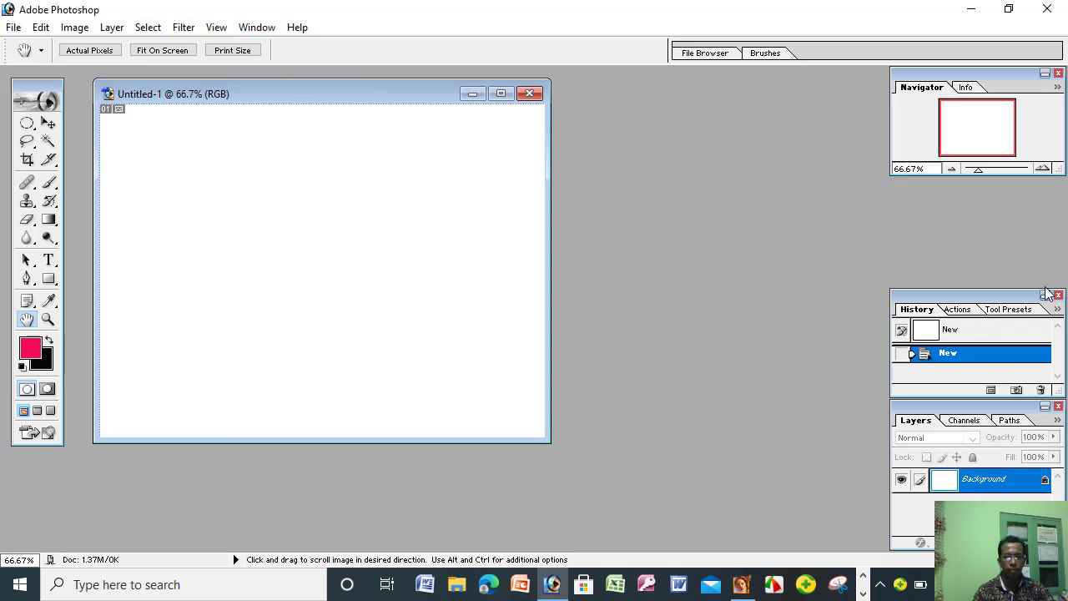
pyautogui.click(244, 29)
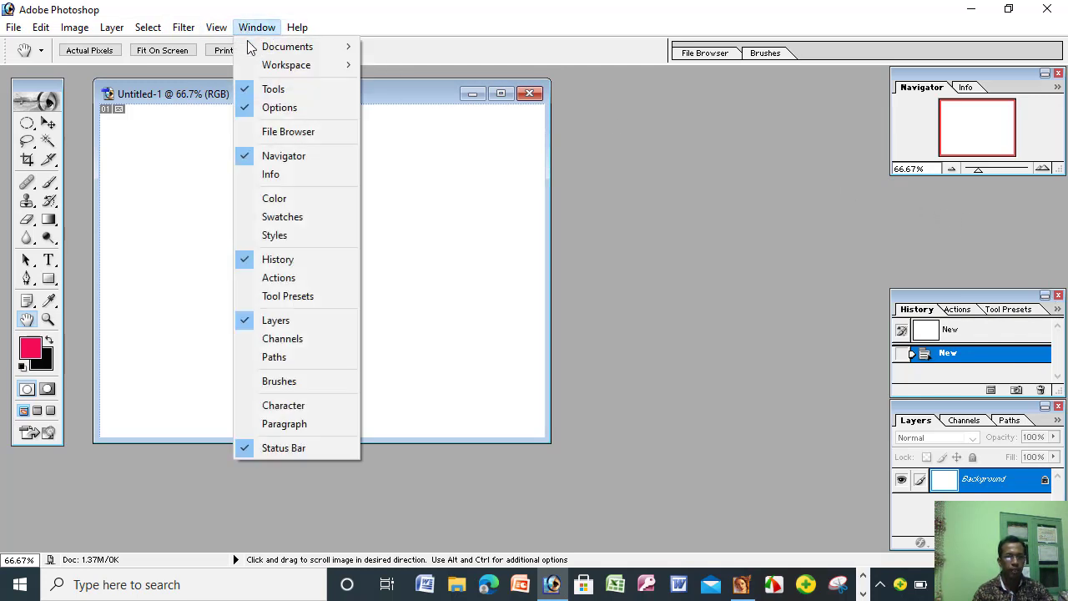
pyautogui.click(279, 204)
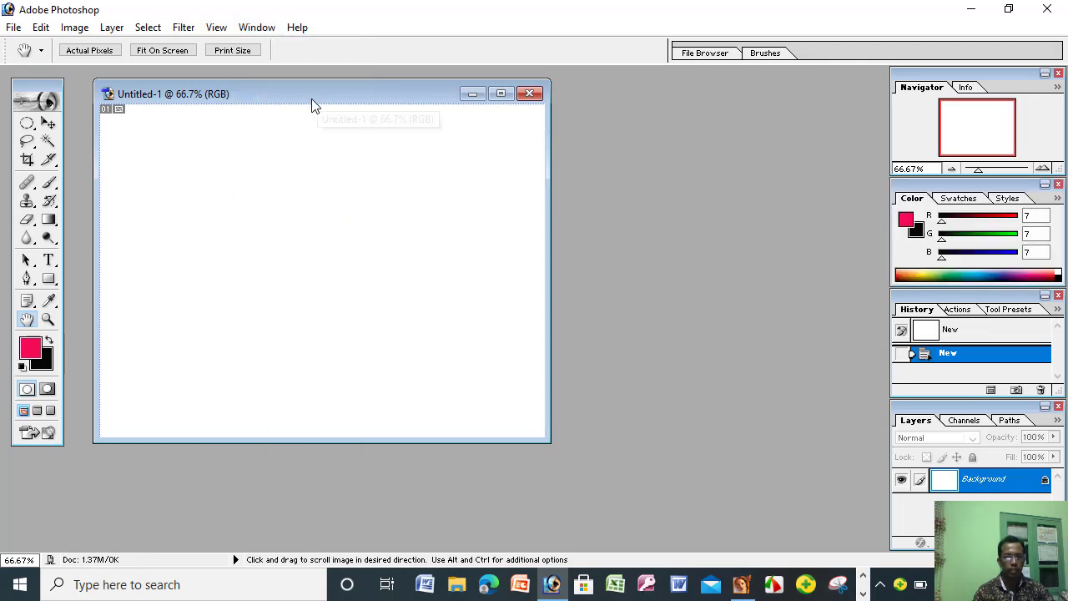
pyautogui.moveTo(318, 96); pyautogui.dragTo(310, 99)
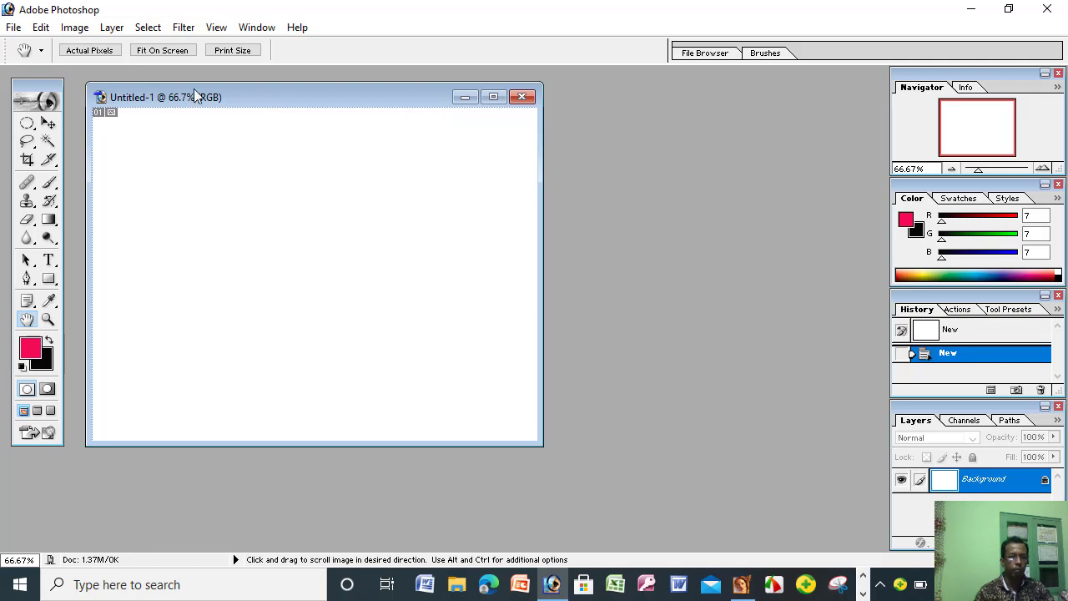
# Start opening a file again and browse into the Windows (C:) drive.
pyautogui.click(13, 28)
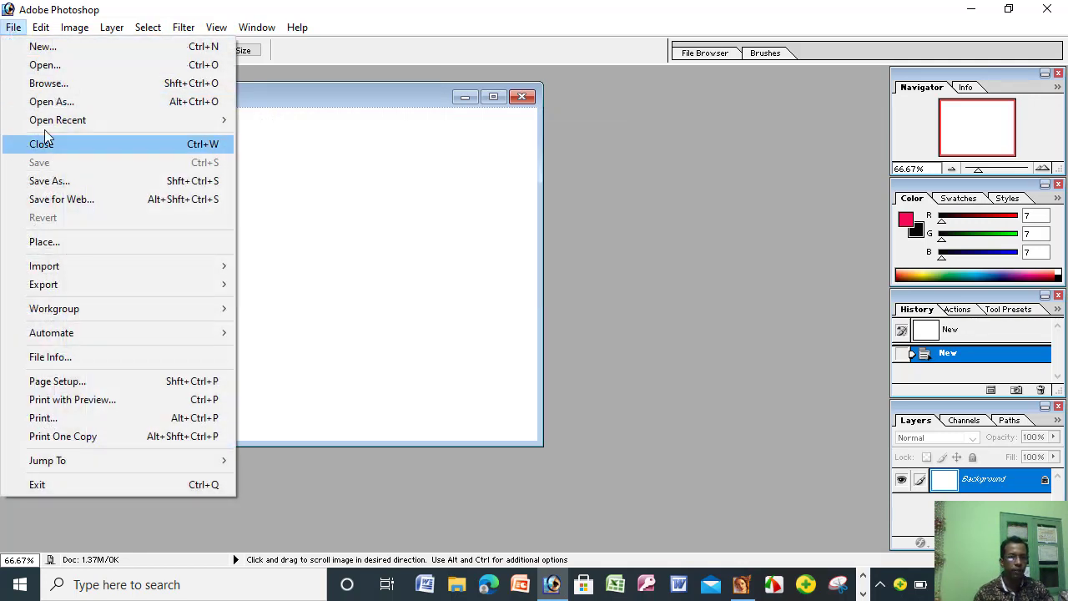
pyautogui.click(37, 66)
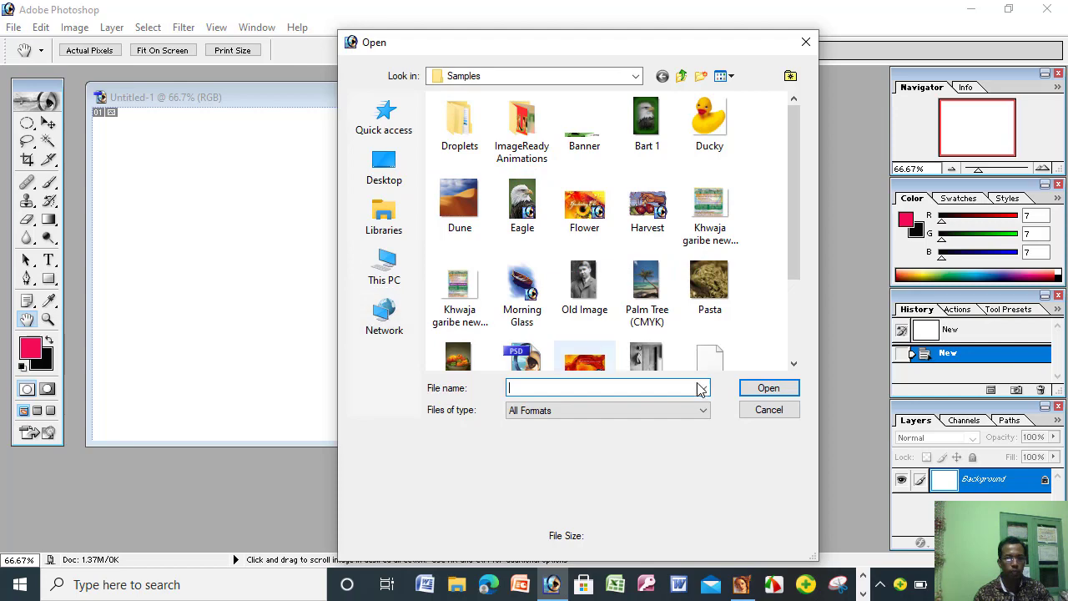
pyautogui.click(772, 409)
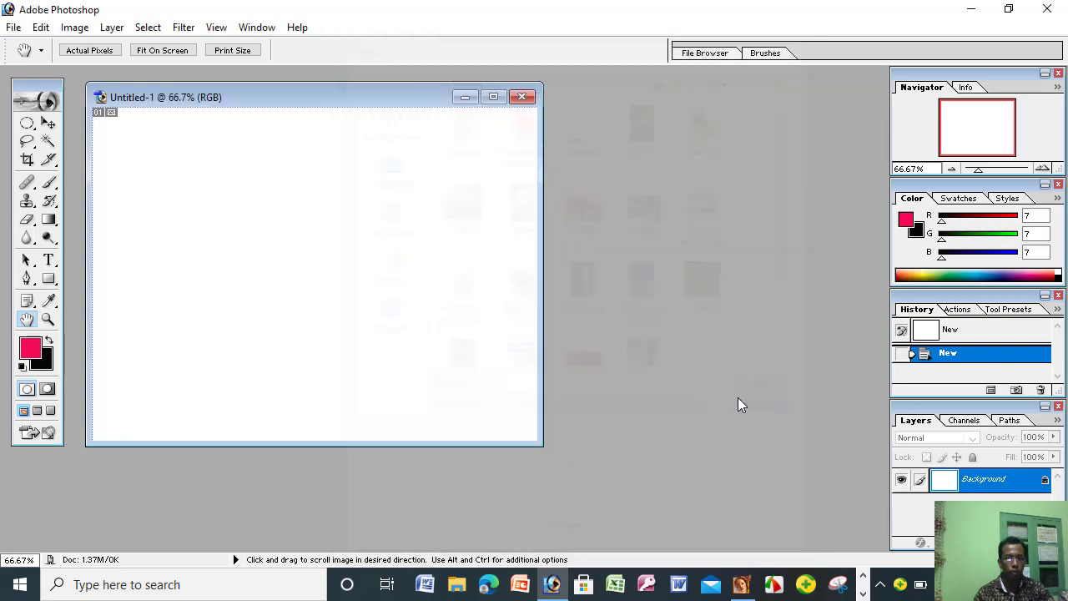
pyautogui.click(13, 27)
pyautogui.click(48, 67)
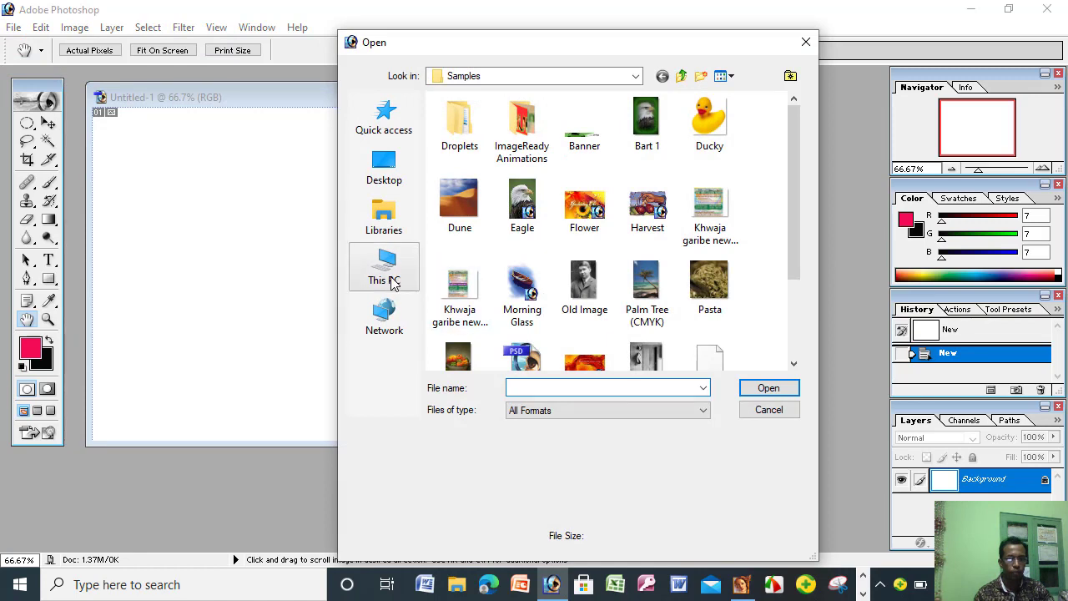
pyautogui.click(391, 281)
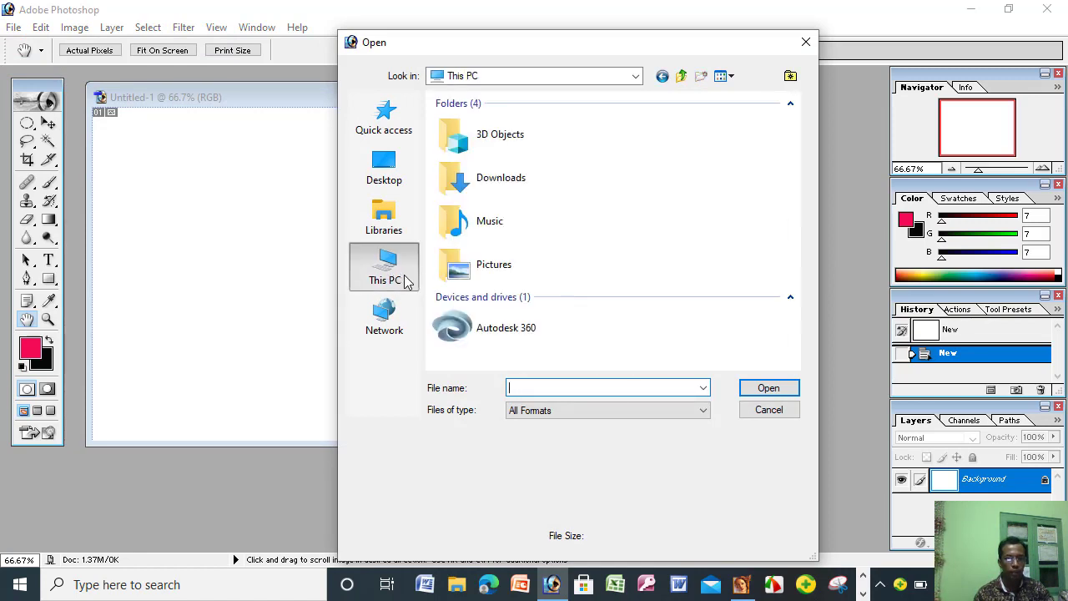
pyautogui.scroll(-3, 604, 287)
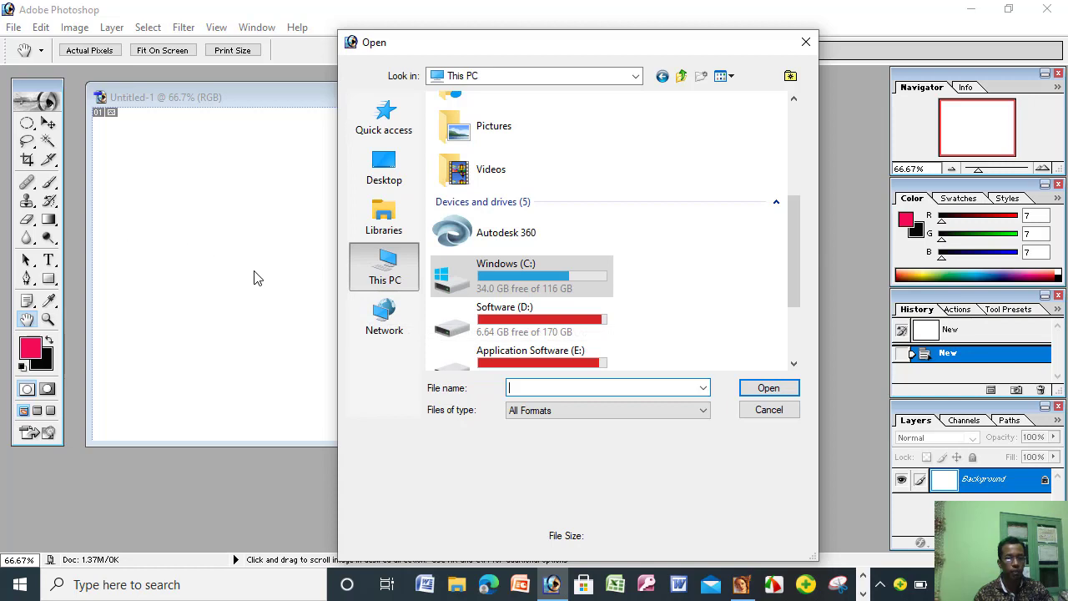
pyautogui.doubleClick(503, 275)
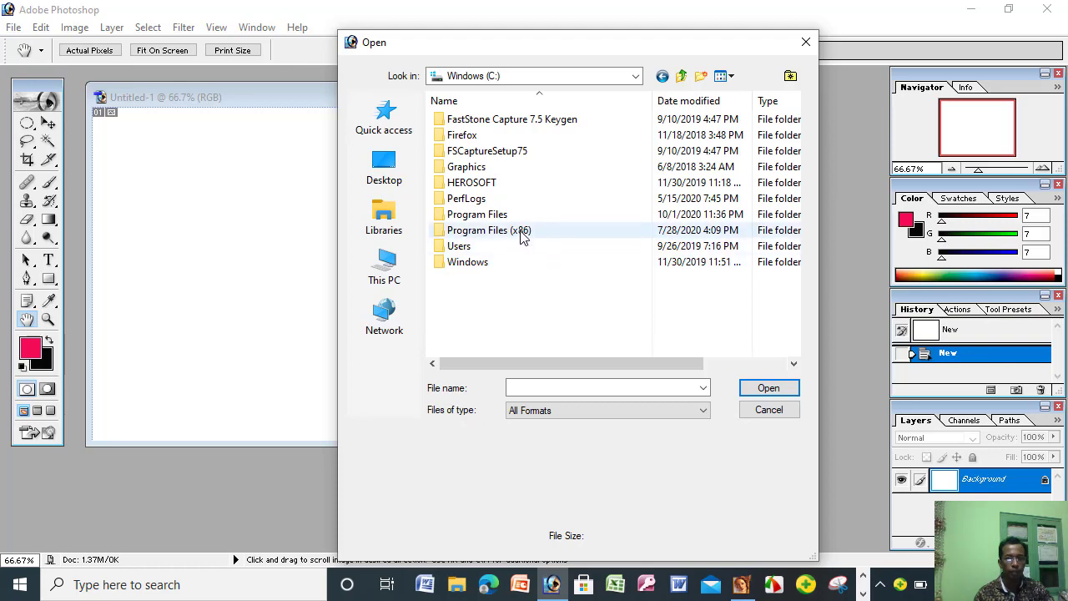
# Go to Program Files (x86)\Adobe\Photoshop 7.0\Samples and open Dune.
pyautogui.doubleClick(523, 236)
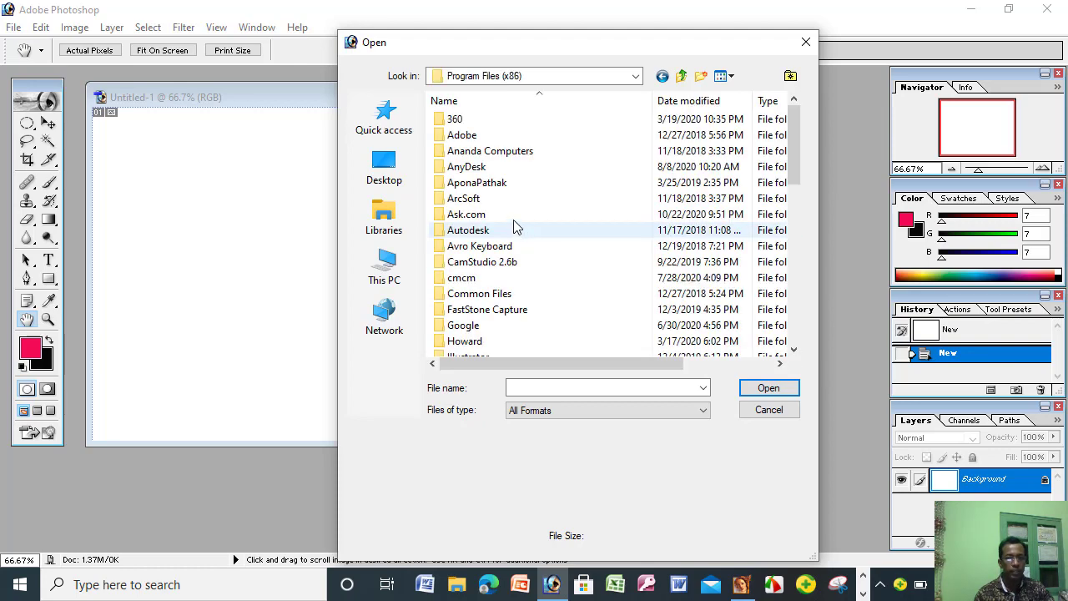
pyautogui.doubleClick(463, 137)
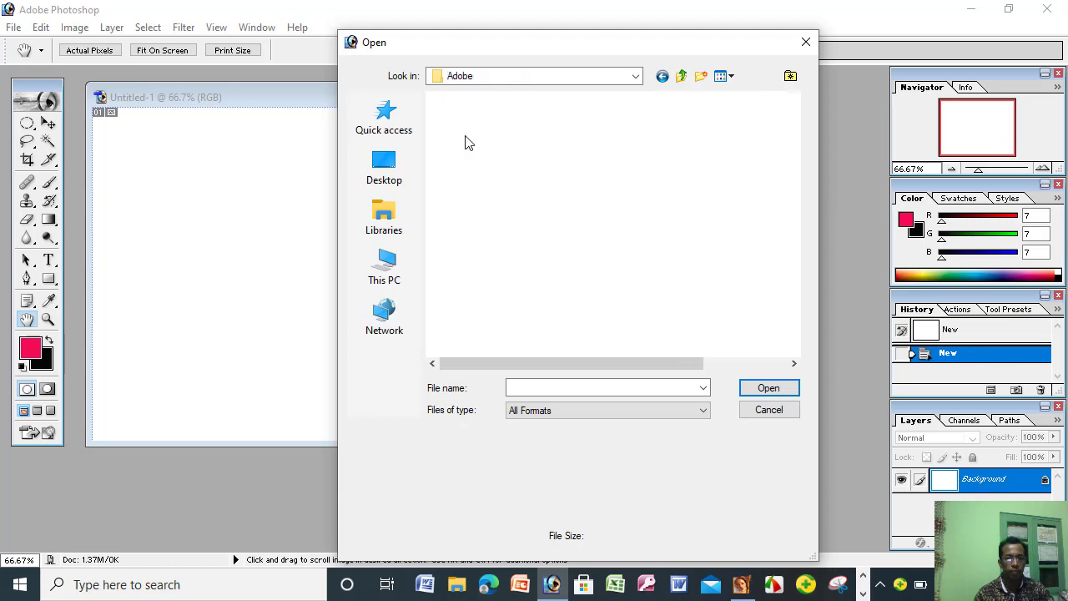
pyautogui.doubleClick(490, 139)
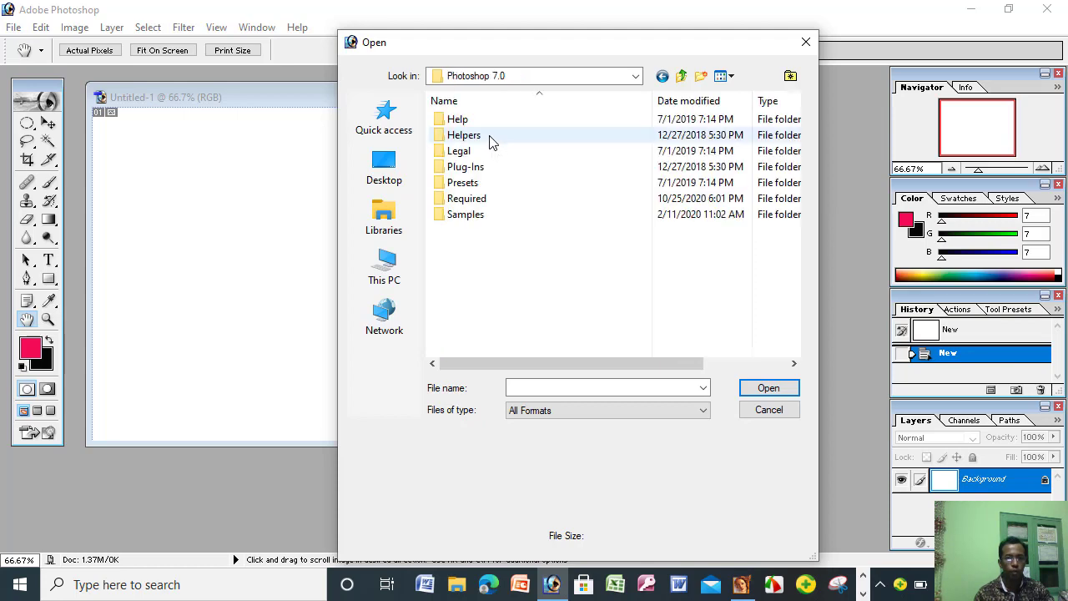
pyautogui.doubleClick(465, 214)
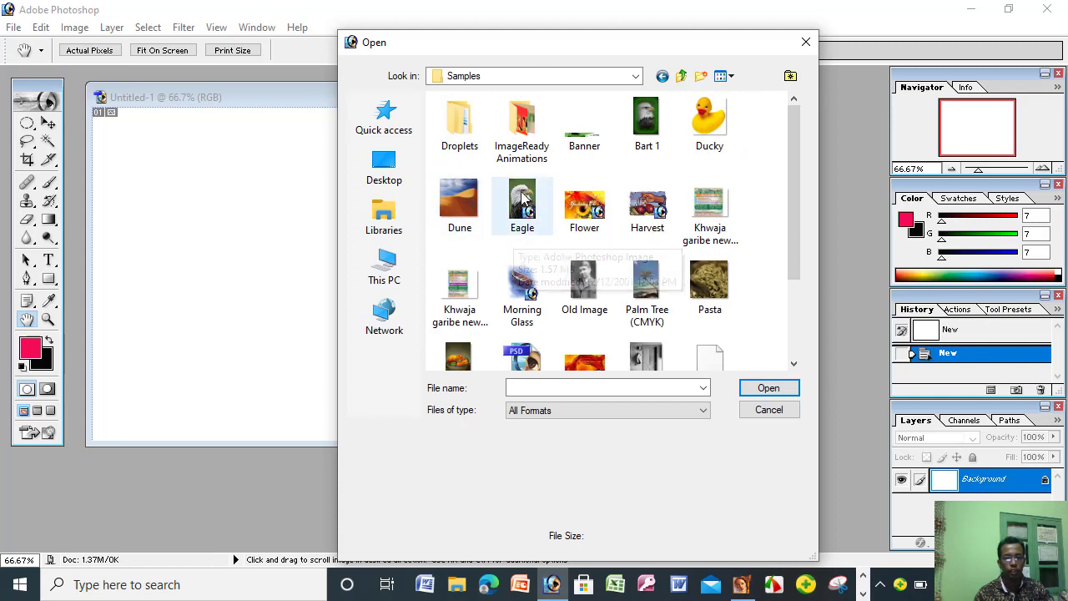
pyautogui.moveTo(459, 200)
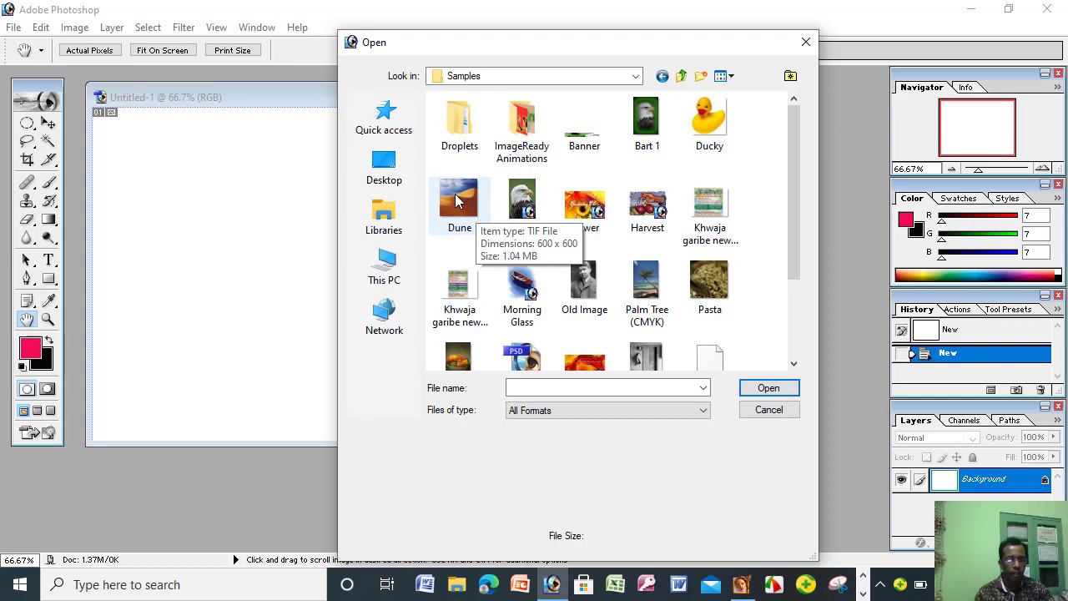
pyautogui.doubleClick(455, 194)
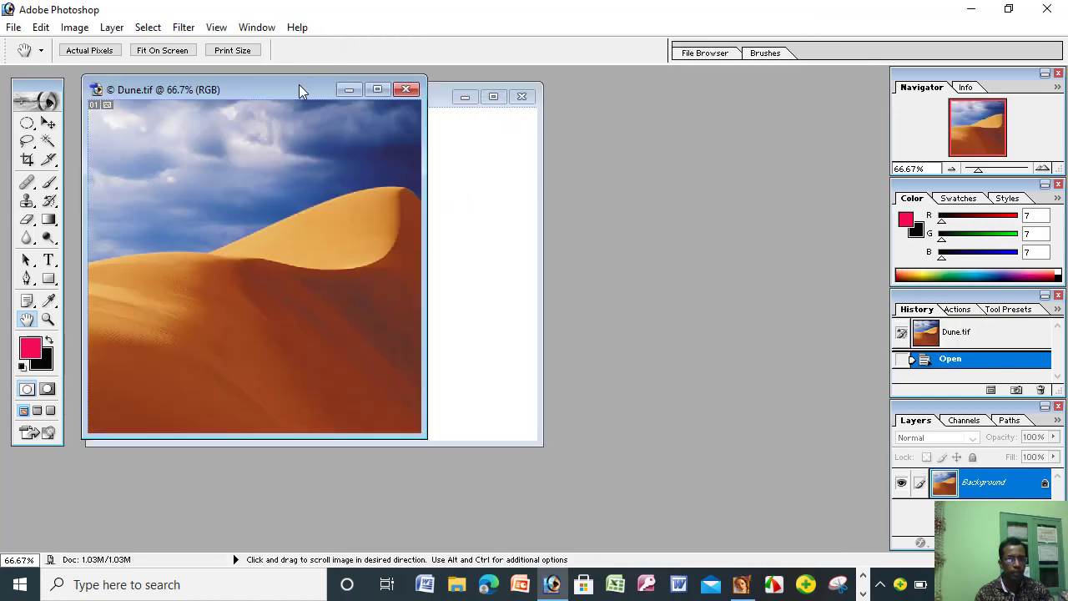
# Select a 30 px feathered circle over the dune crest and drag it into Untitled-1.
pyautogui.moveTo(298, 87)
pyautogui.mouseDown()
pyautogui.moveTo(442, 122)
pyautogui.moveTo(590, 125)
pyautogui.mouseUp()
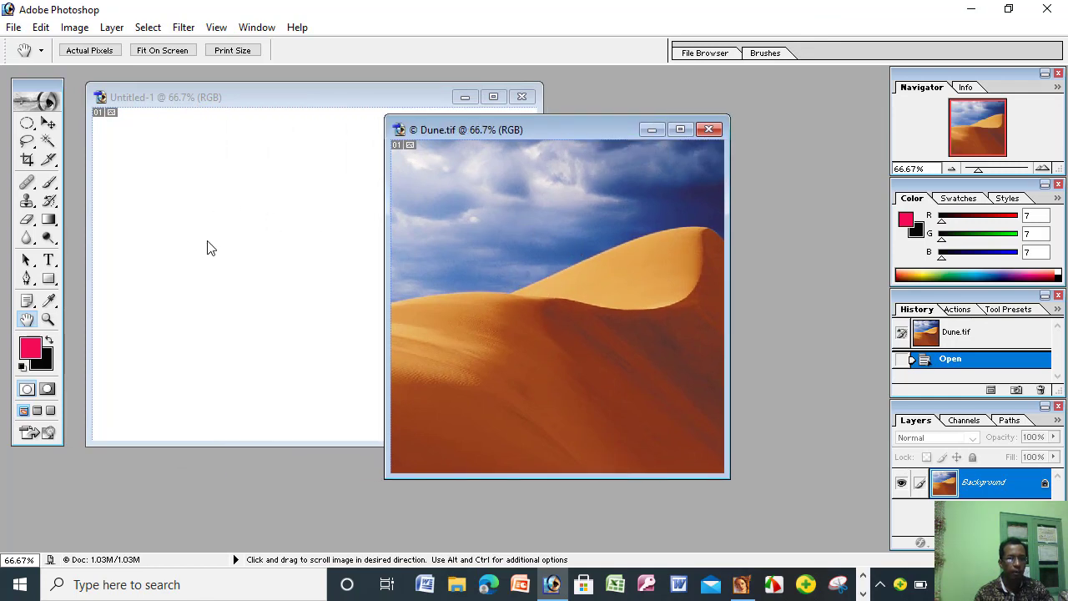
pyautogui.click(27, 125)
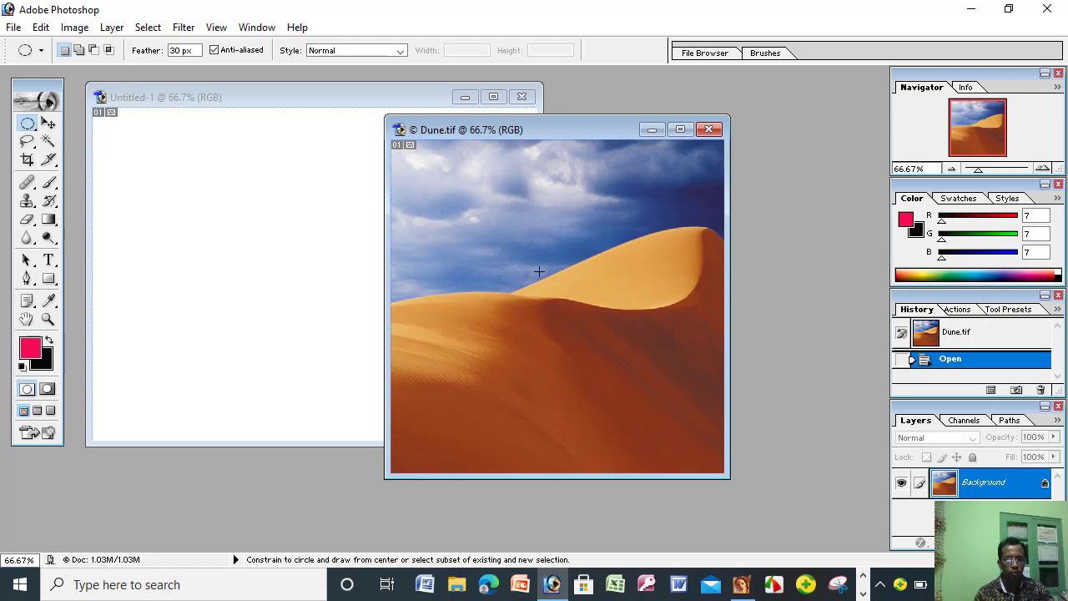
pyautogui.moveTo(540, 271); pyautogui.dragTo(656, 388)
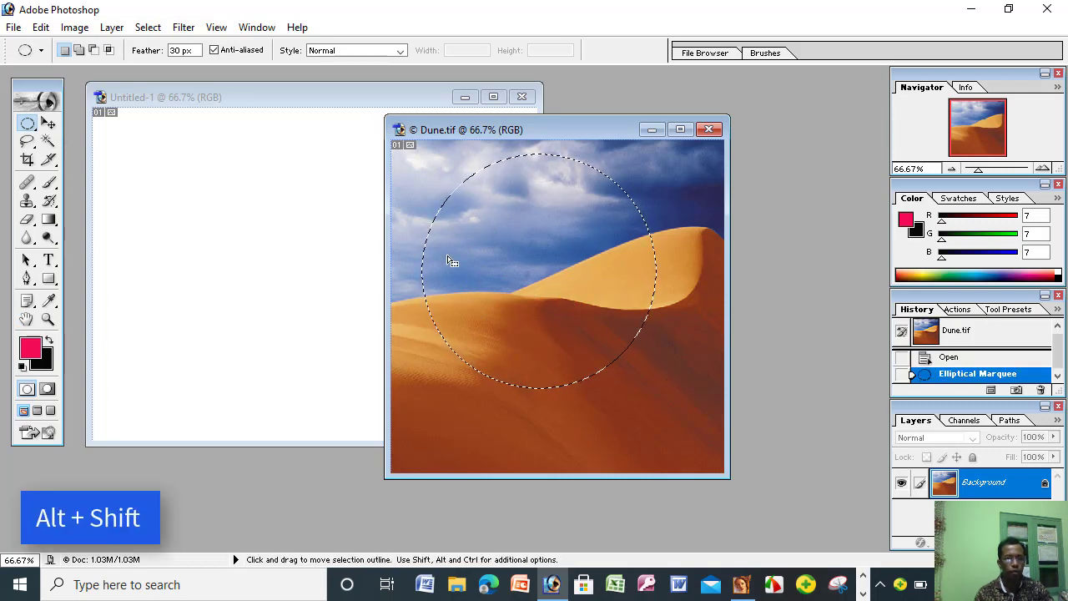
pyautogui.click(48, 124)
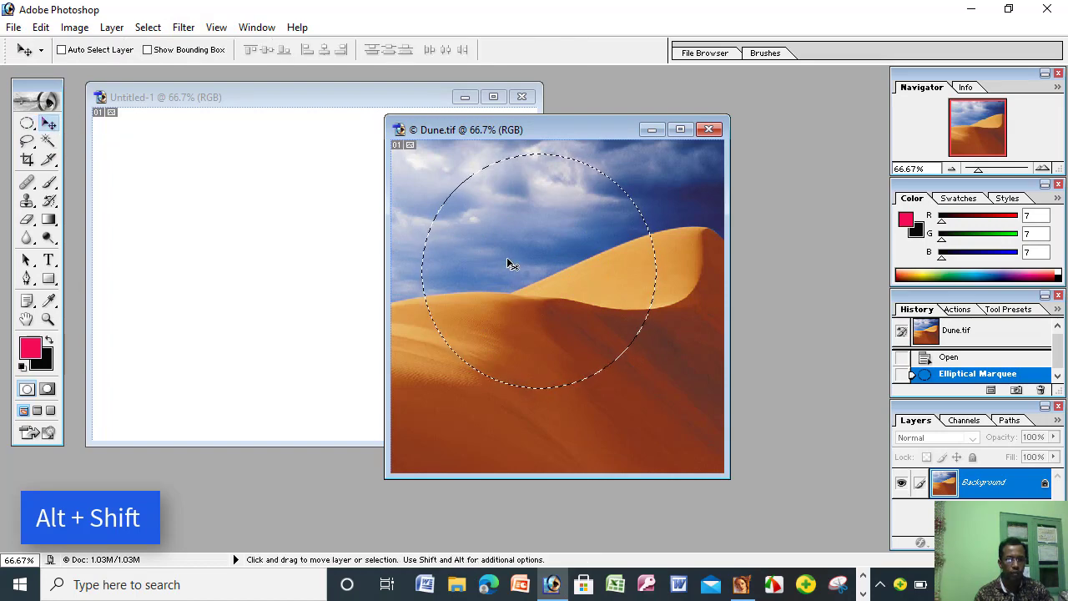
pyautogui.moveTo(507, 257)
pyautogui.mouseDown()
pyautogui.moveTo(313, 263)
pyautogui.moveTo(260, 243)
pyautogui.moveTo(311, 264)
pyautogui.moveTo(289, 265)
pyautogui.mouseUp()
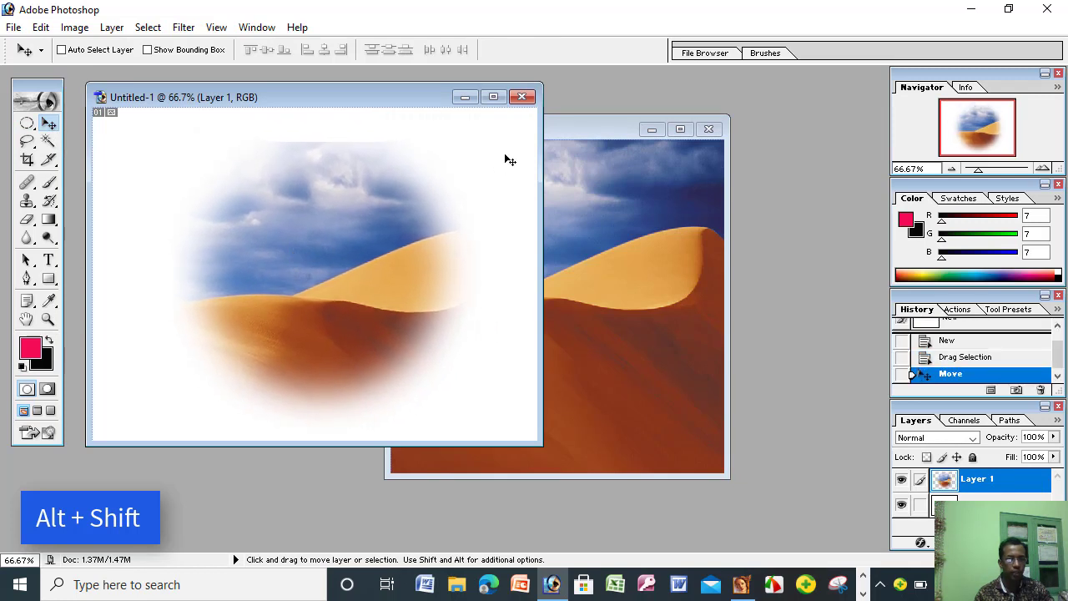
# Close the blank document and Dune.tif, discarding changes to both.
pyautogui.click(522, 97)
pyautogui.click(536, 233)
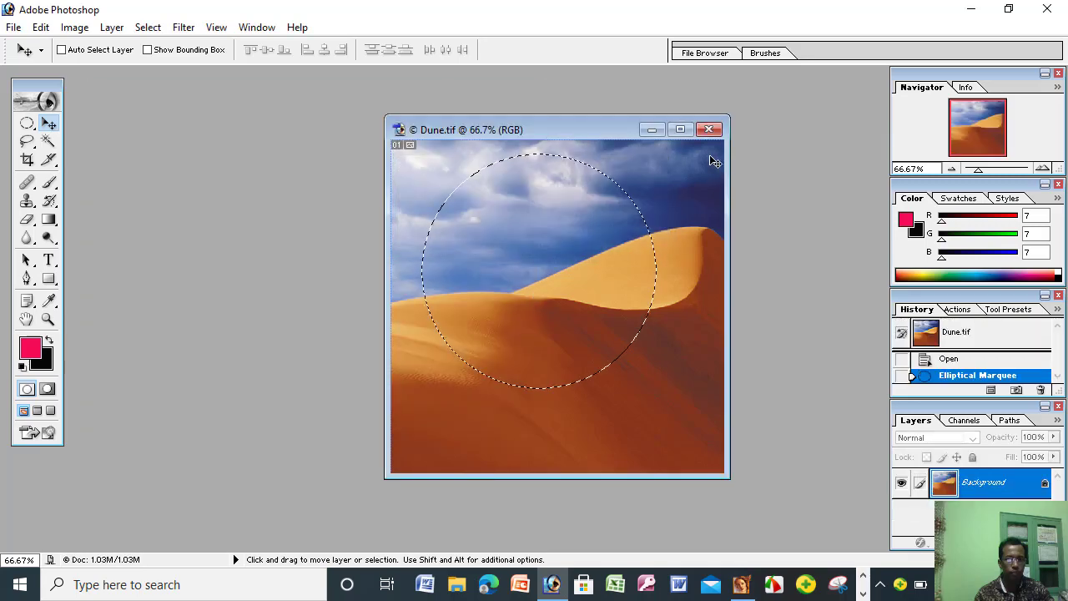
pyautogui.click(709, 129)
pyautogui.click(544, 234)
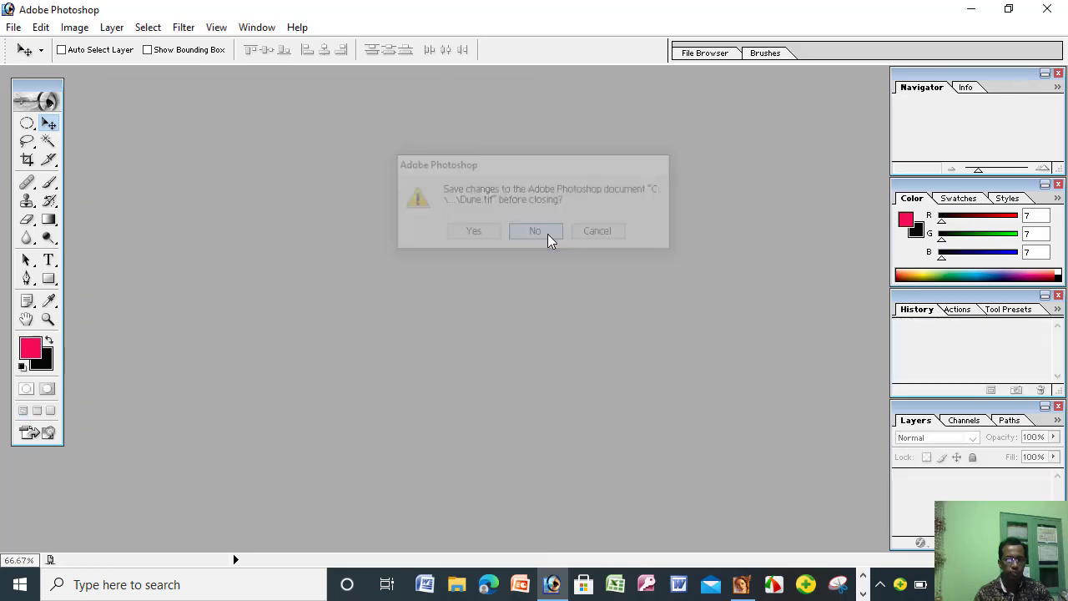
# Reopen the Dune.tif sample photo.
pyautogui.click(13, 26)
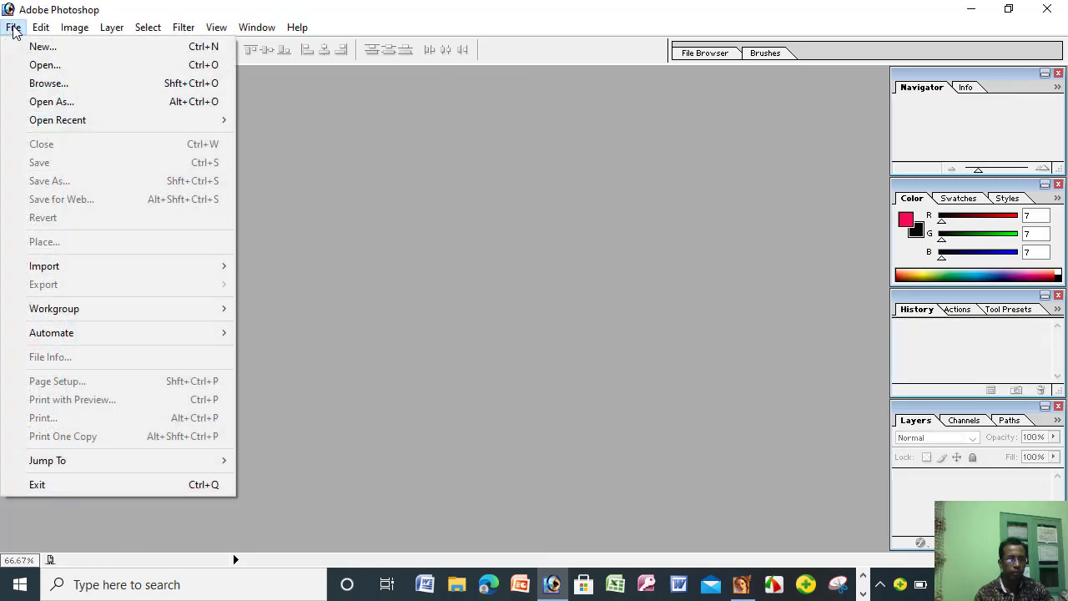
pyautogui.click(38, 65)
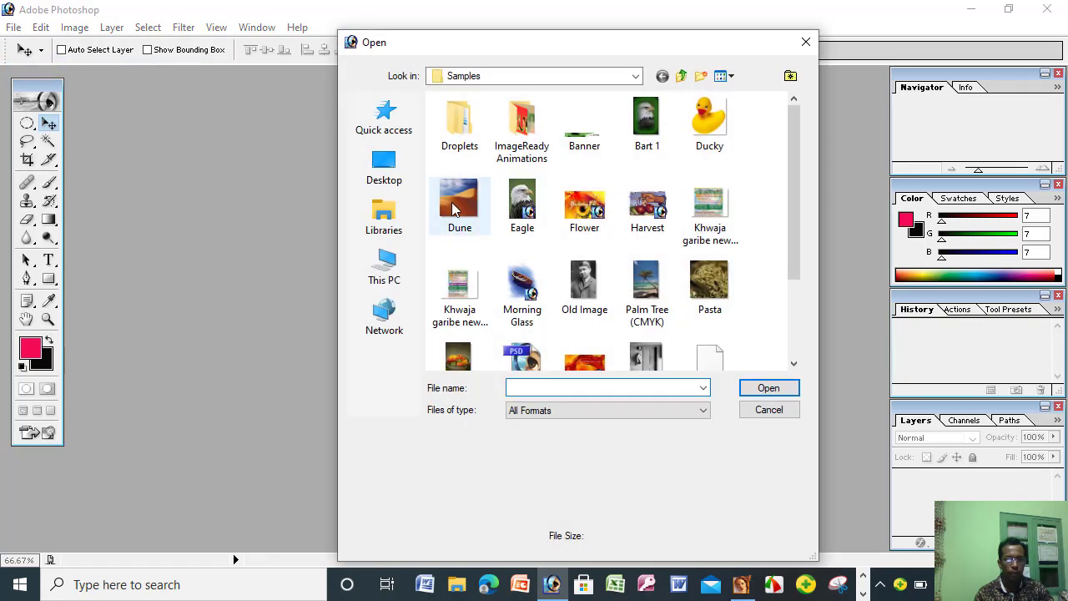
pyautogui.doubleClick(452, 202)
pyautogui.moveTo(276, 83); pyautogui.dragTo(432, 128)
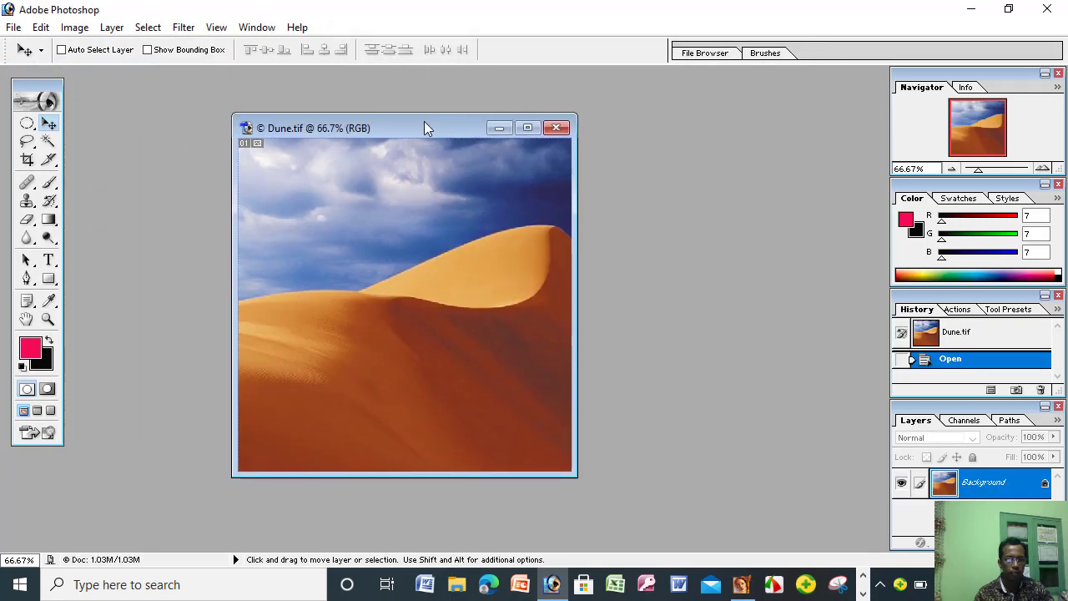
# Set the Elliptical Marquee feather to 0 px.
pyautogui.click(27, 123)
pyautogui.click(181, 51)
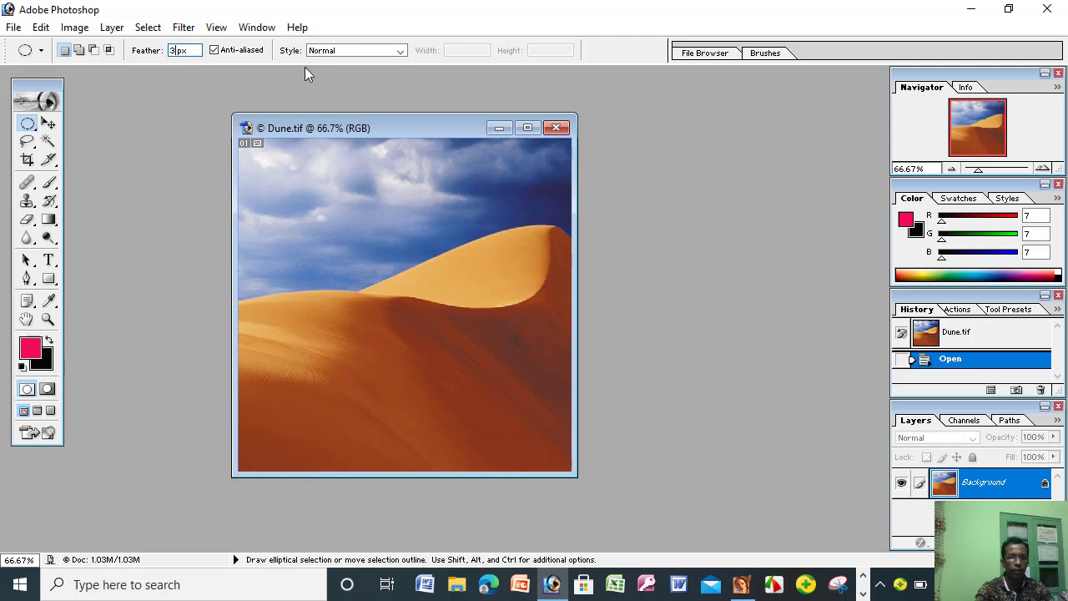
pyautogui.write('0')
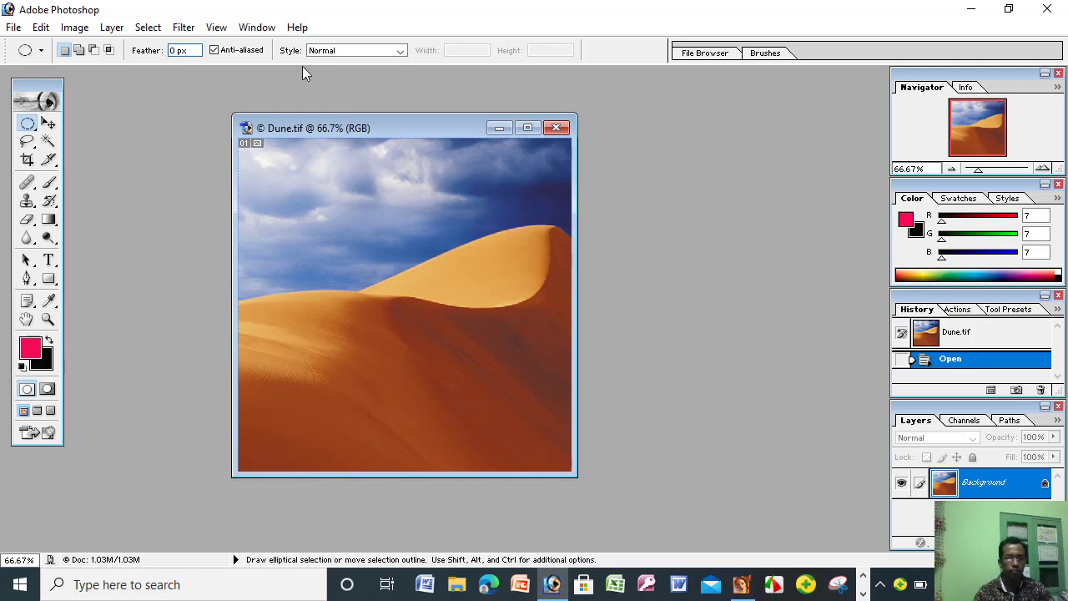
pyautogui.press('Return')
# Create a new blank 800 x 600 document.
pyautogui.click(17, 30)
pyautogui.click(34, 45)
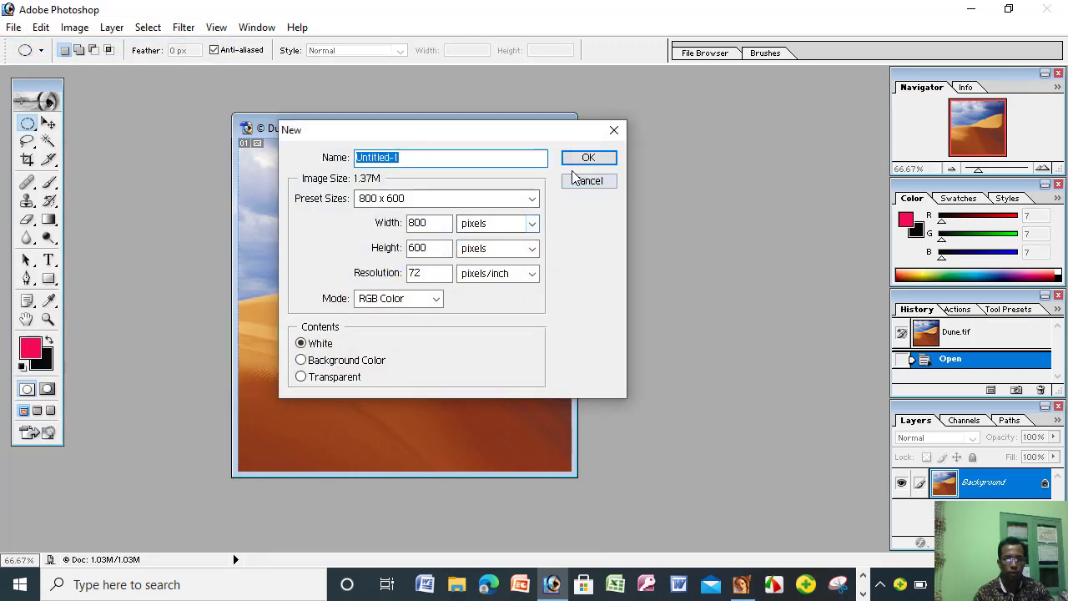
pyautogui.click(585, 159)
# Select a hard-edged circle on Dune and drag it into Untitled-1 as Layer 1.
pyautogui.click(549, 205)
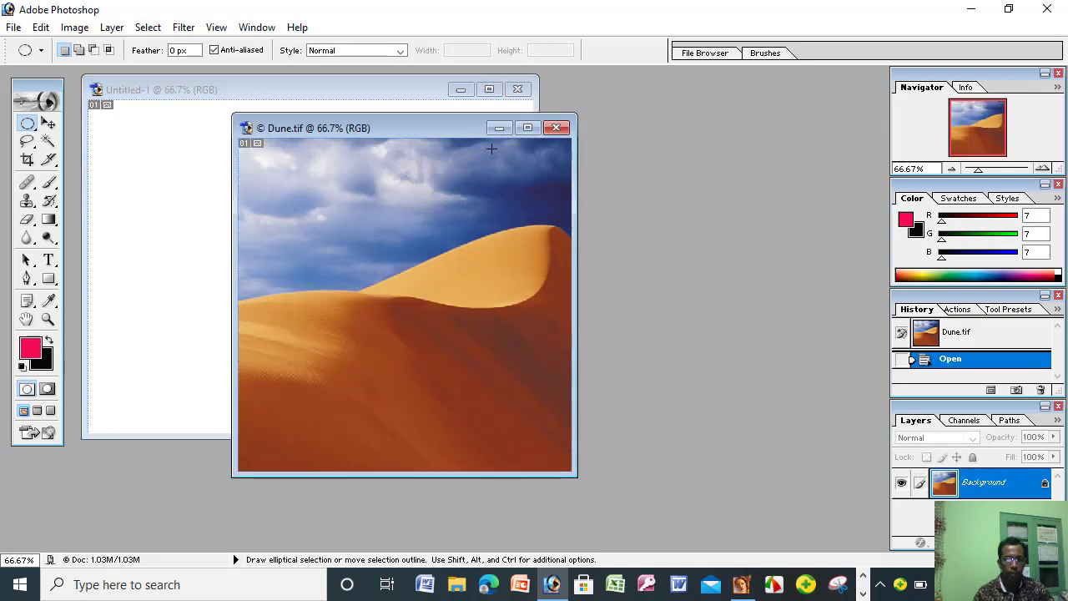
pyautogui.moveTo(453, 129); pyautogui.dragTo(741, 164)
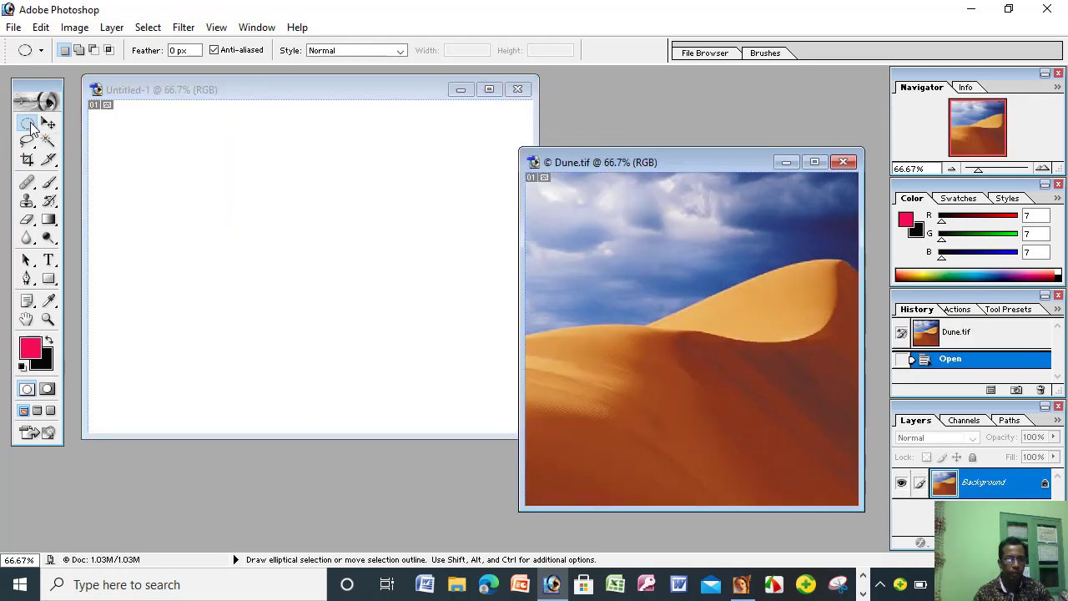
pyautogui.press('shift')
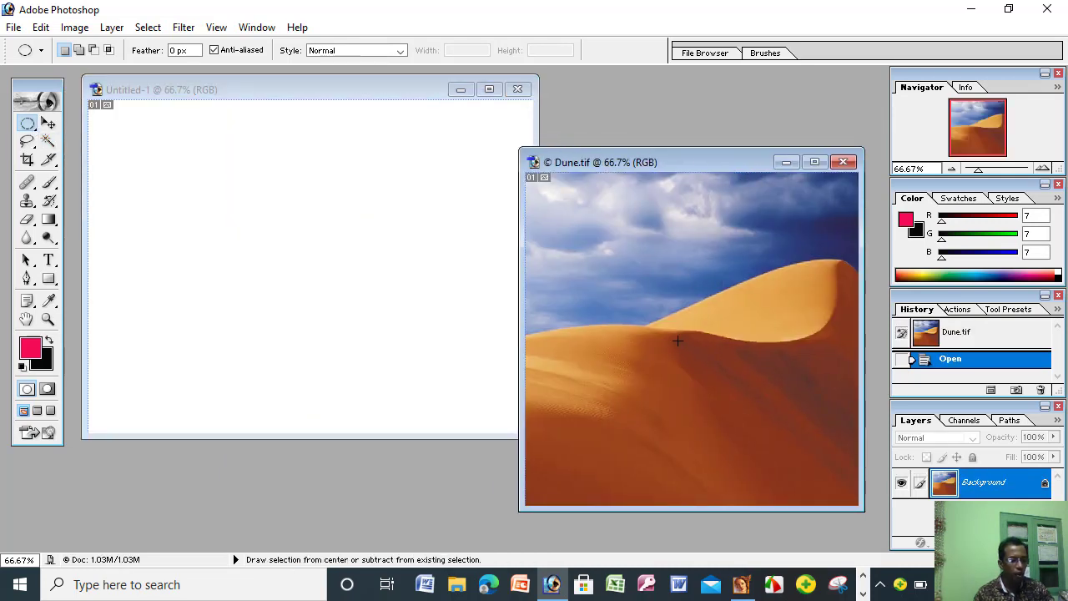
pyautogui.moveTo(812, 418); pyautogui.dragTo(776, 421)
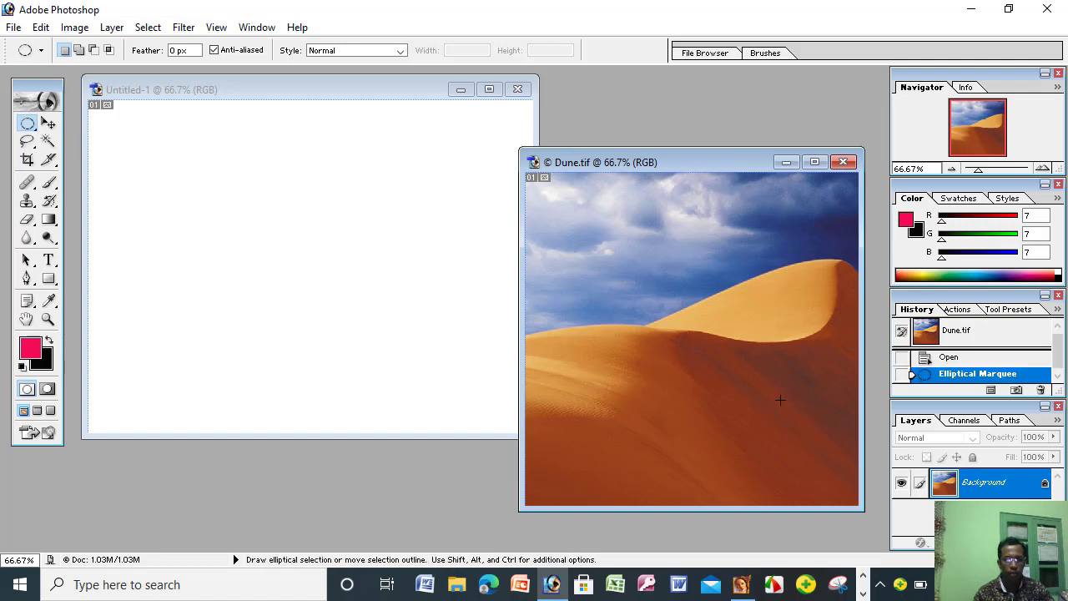
pyautogui.press('v')
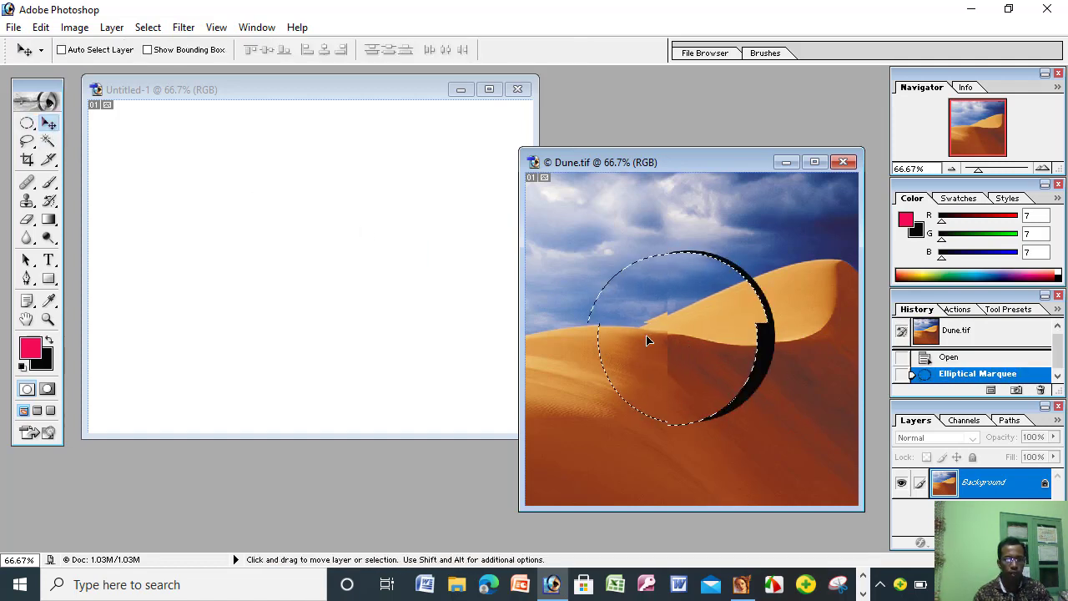
pyautogui.moveTo(709, 335)
pyautogui.mouseDown()
pyautogui.moveTo(375, 268)
pyautogui.moveTo(308, 239)
pyautogui.mouseUp()
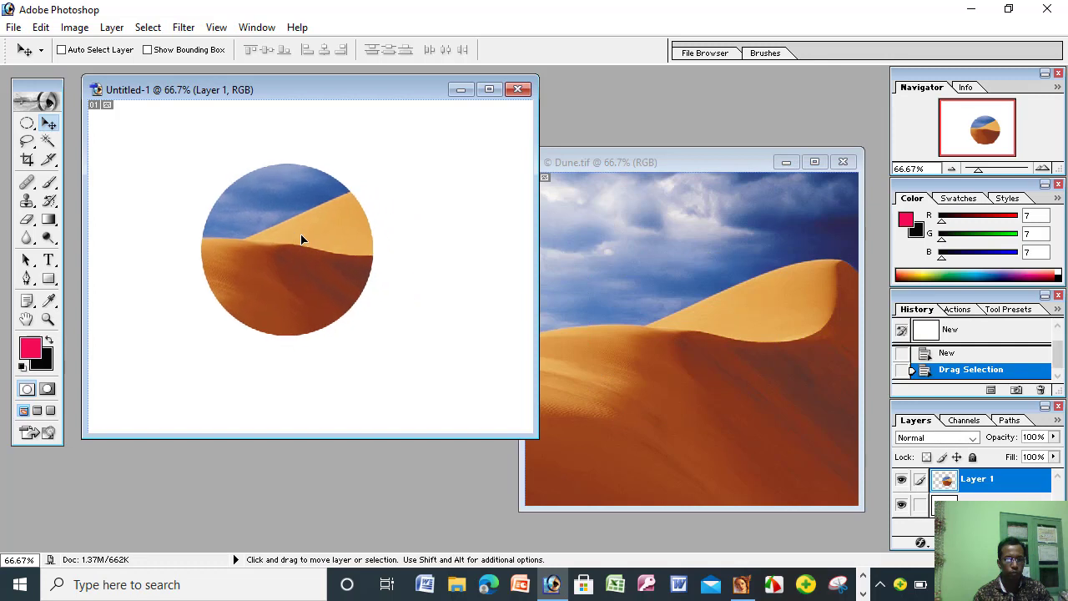
pyautogui.moveTo(372, 88); pyautogui.dragTo(358, 91)
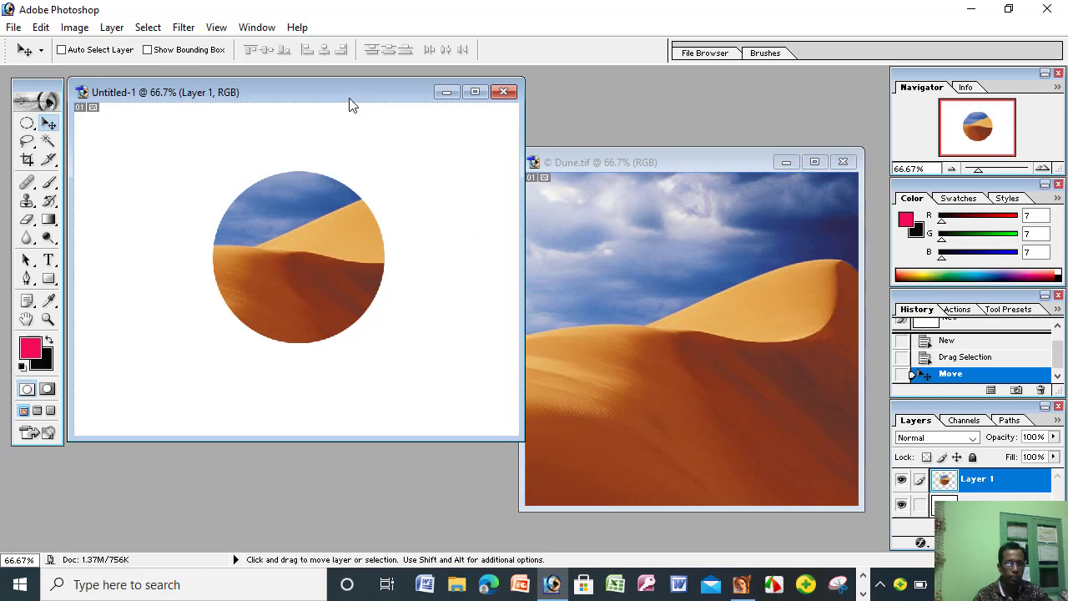
pyautogui.moveTo(346, 95); pyautogui.dragTo(351, 91)
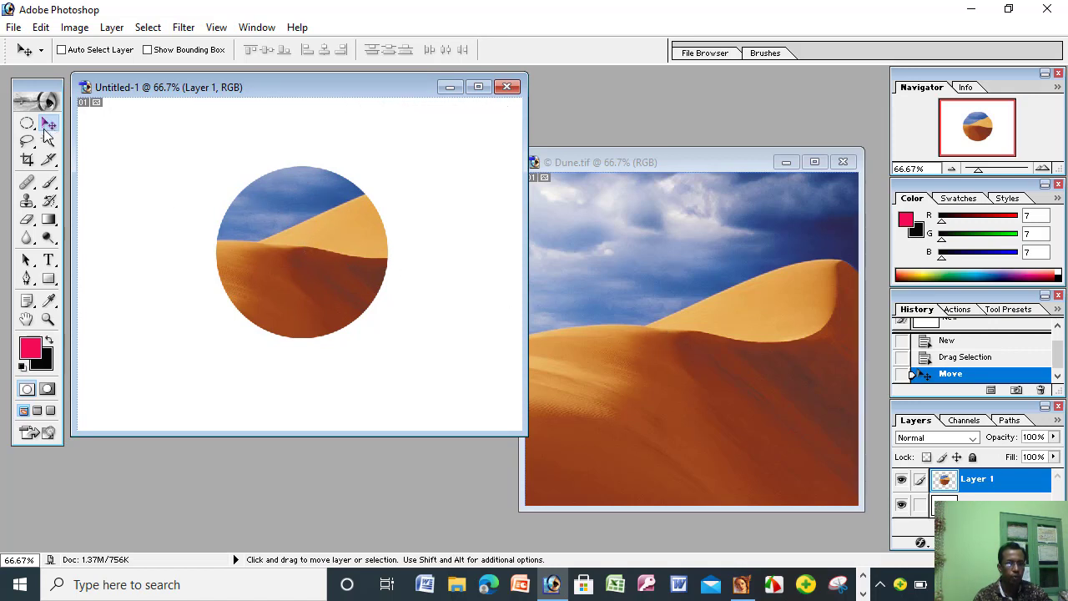
pyautogui.moveTo(348, 278); pyautogui.dragTo(342, 282)
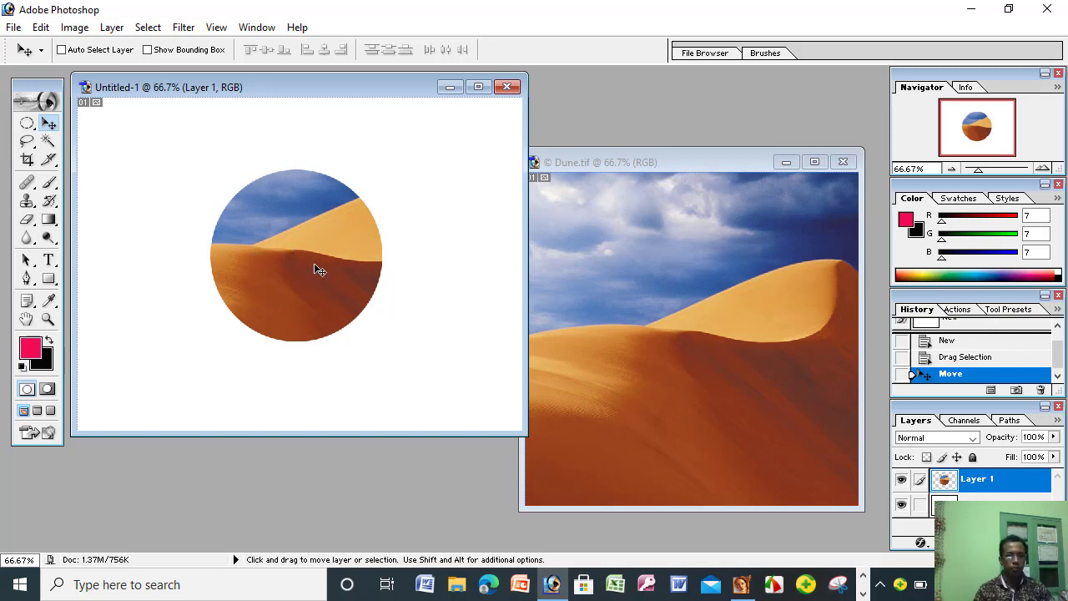
# Close the untitled document and Dune.tif without saving either.
pyautogui.click(507, 87)
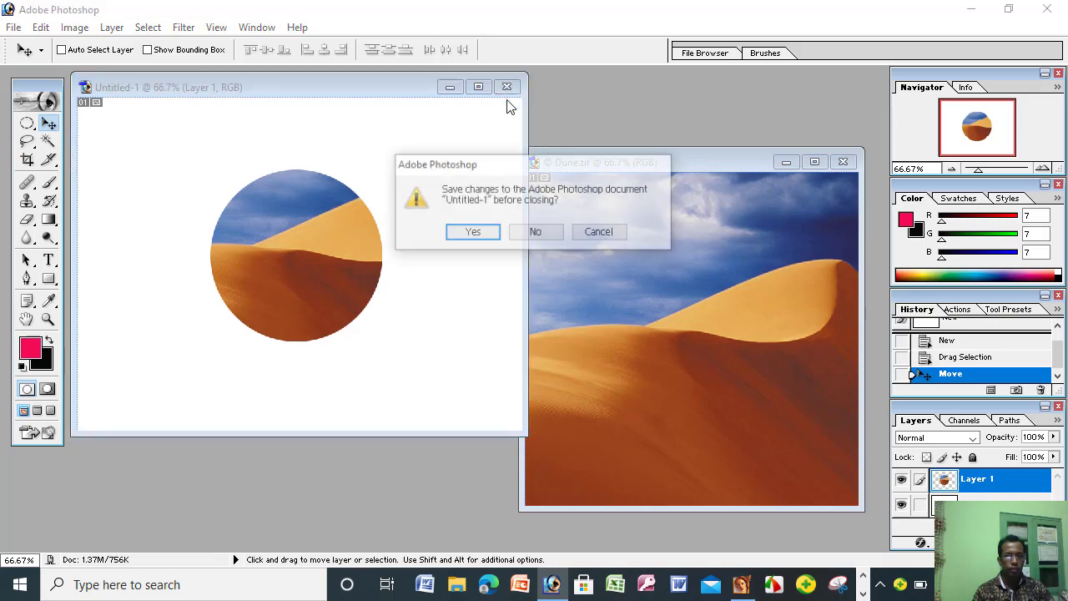
pyautogui.click(534, 230)
pyautogui.click(843, 164)
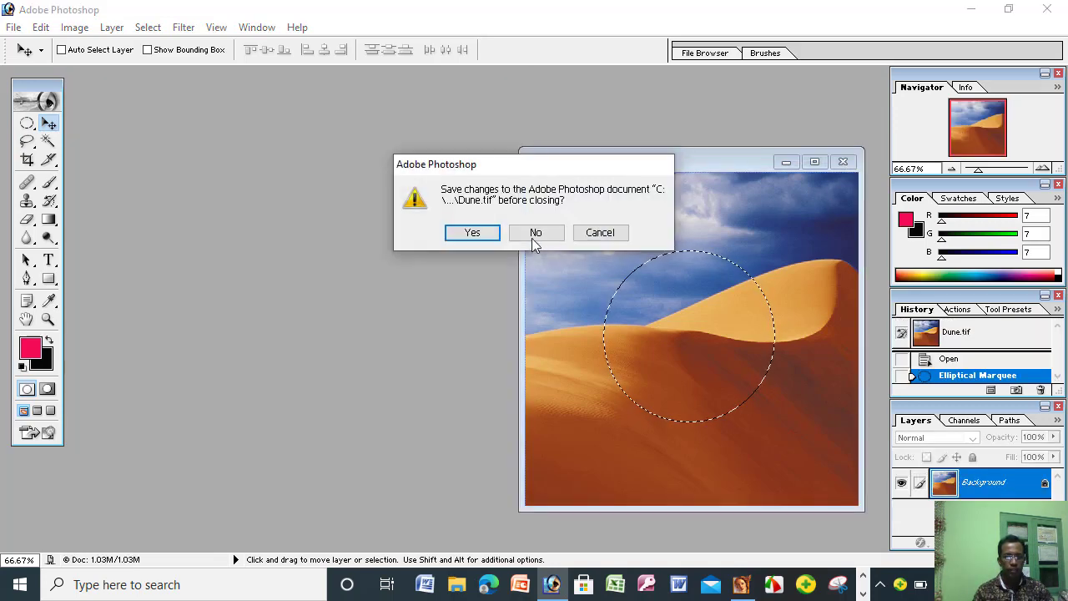
pyautogui.click(535, 232)
# Create a new blank document and reopen Dune.tif beside it.
pyautogui.click(13, 26)
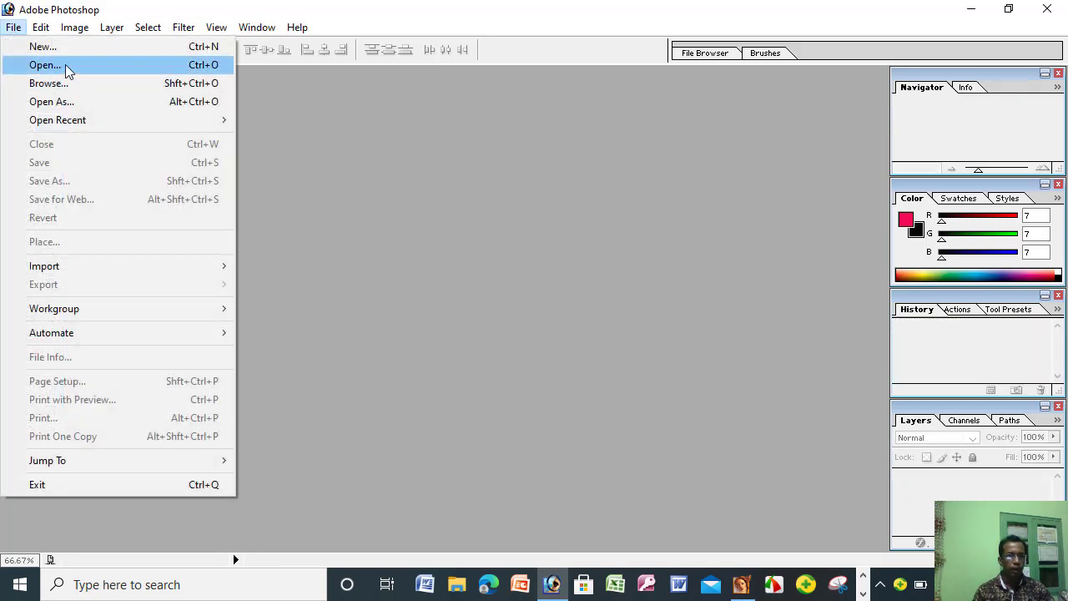
pyautogui.click(59, 52)
pyautogui.click(587, 158)
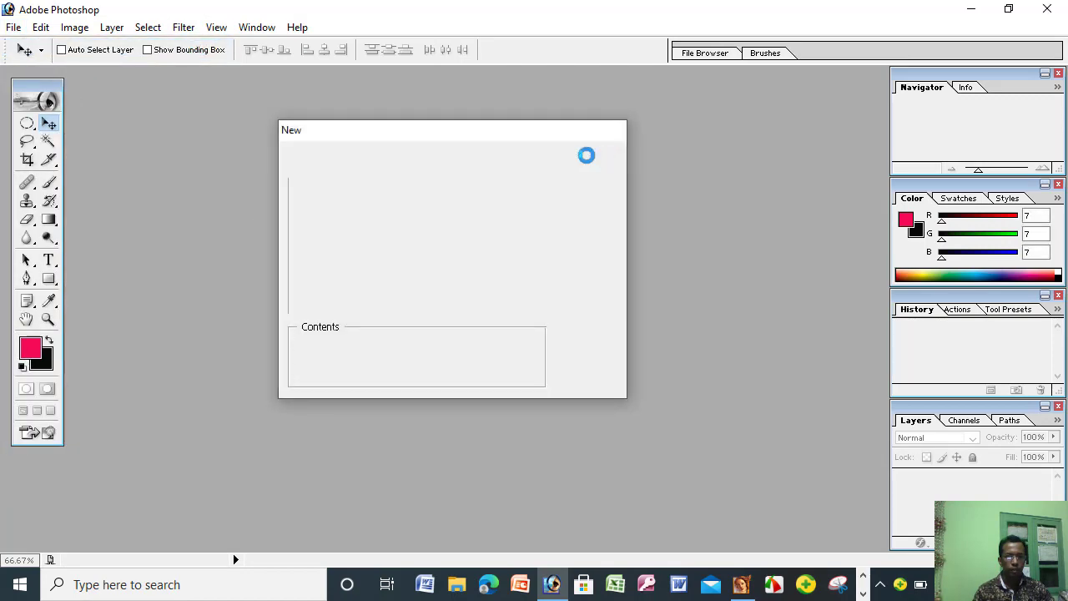
pyautogui.click(13, 27)
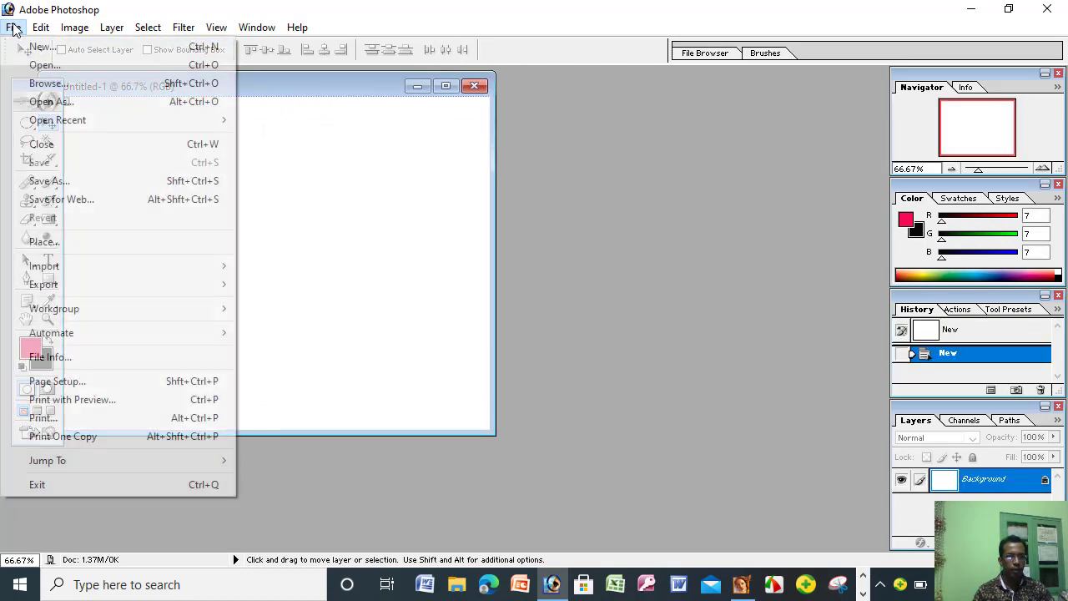
pyautogui.click(53, 66)
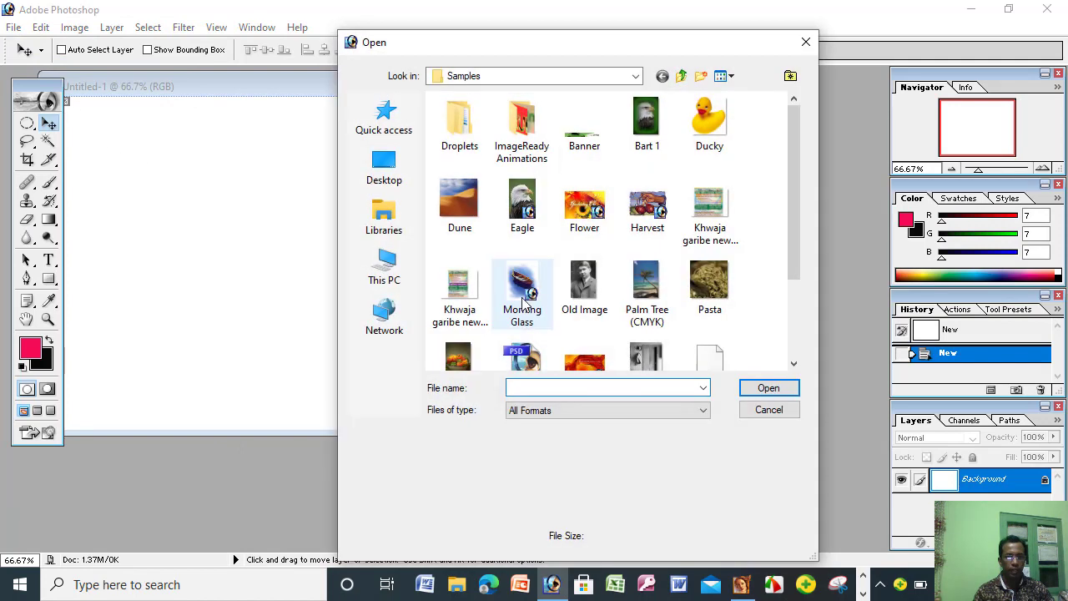
pyautogui.doubleClick(468, 207)
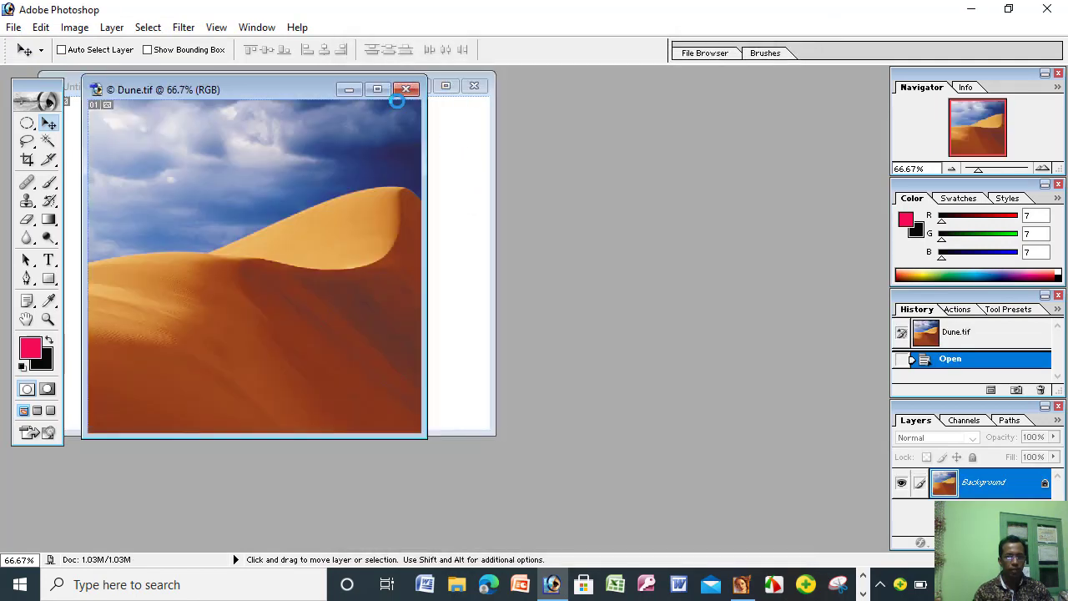
pyautogui.moveTo(310, 88)
pyautogui.mouseDown()
pyautogui.moveTo(646, 165)
pyautogui.moveTo(724, 120)
pyautogui.moveTo(687, 114)
pyautogui.mouseUp()
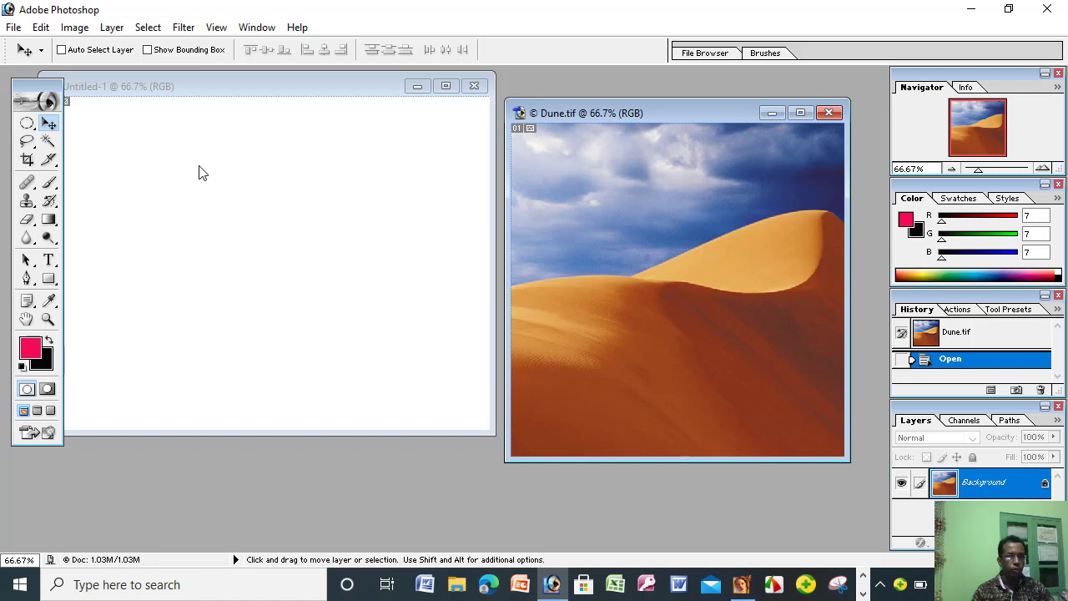
# Select the Elliptical Marquee and clear the 0 in its Feather field.
pyautogui.click(28, 123)
pyautogui.click(177, 50)
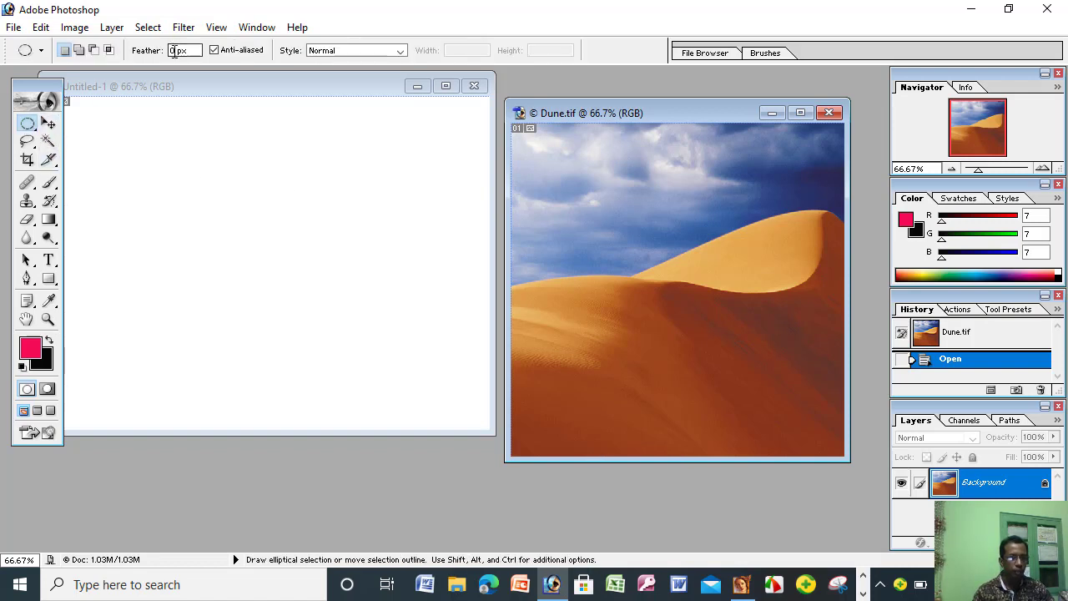
pyautogui.press('BackSpace')
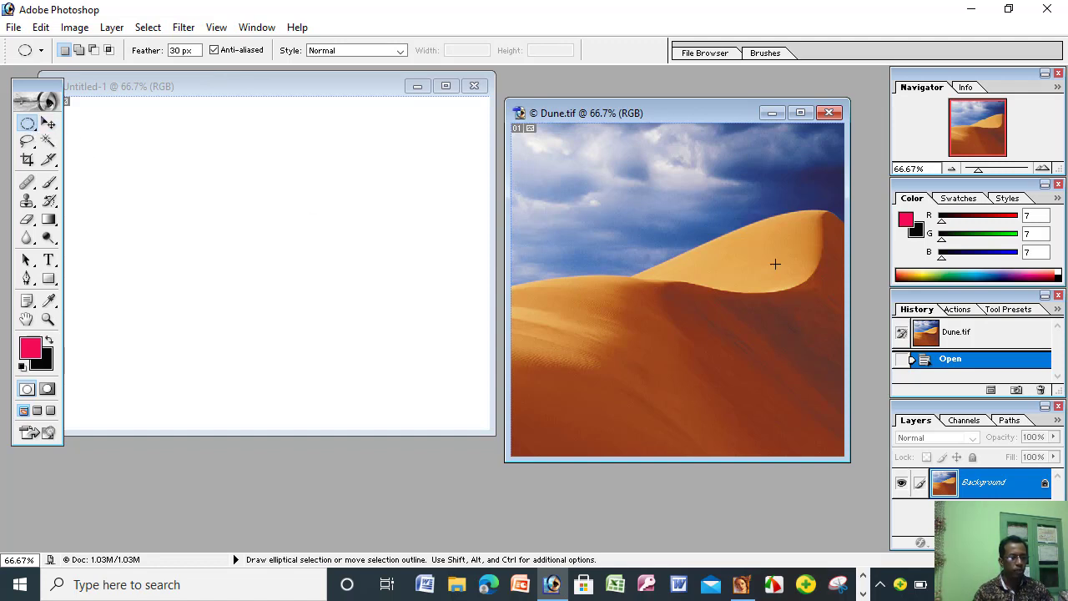
# Drag a 30 px feathered circle of the dune onto Untitled-1 as Layer 1 and nudge it into place.
pyautogui.press('alt')
pyautogui.press('shift')
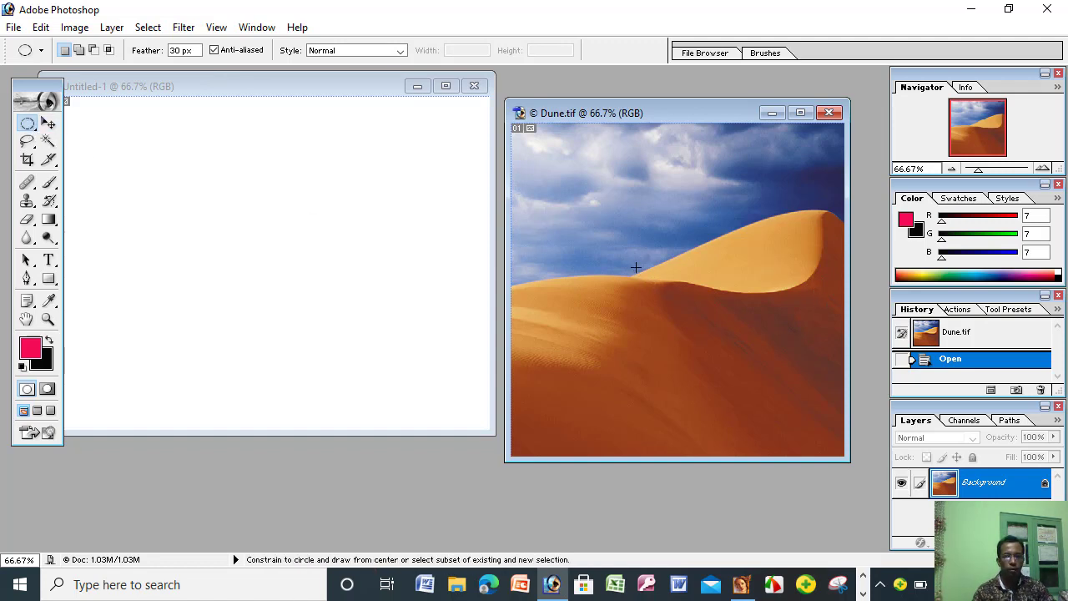
pyautogui.moveTo(765, 373); pyautogui.dragTo(764, 371)
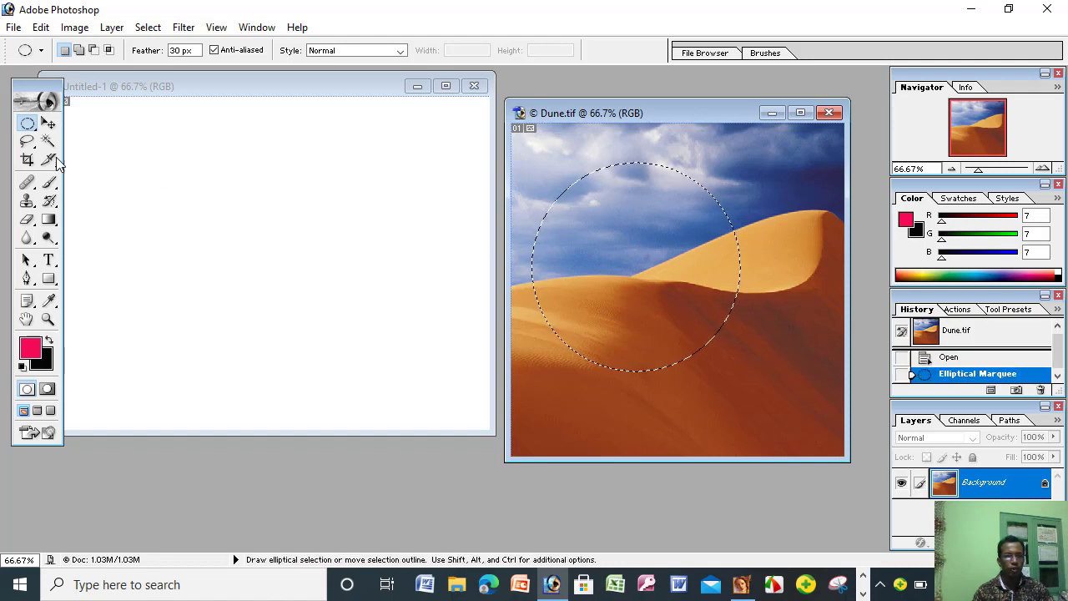
pyautogui.press('v')
pyautogui.moveTo(757, 297)
pyautogui.mouseDown()
pyautogui.moveTo(285, 239)
pyautogui.moveTo(319, 260)
pyautogui.mouseUp()
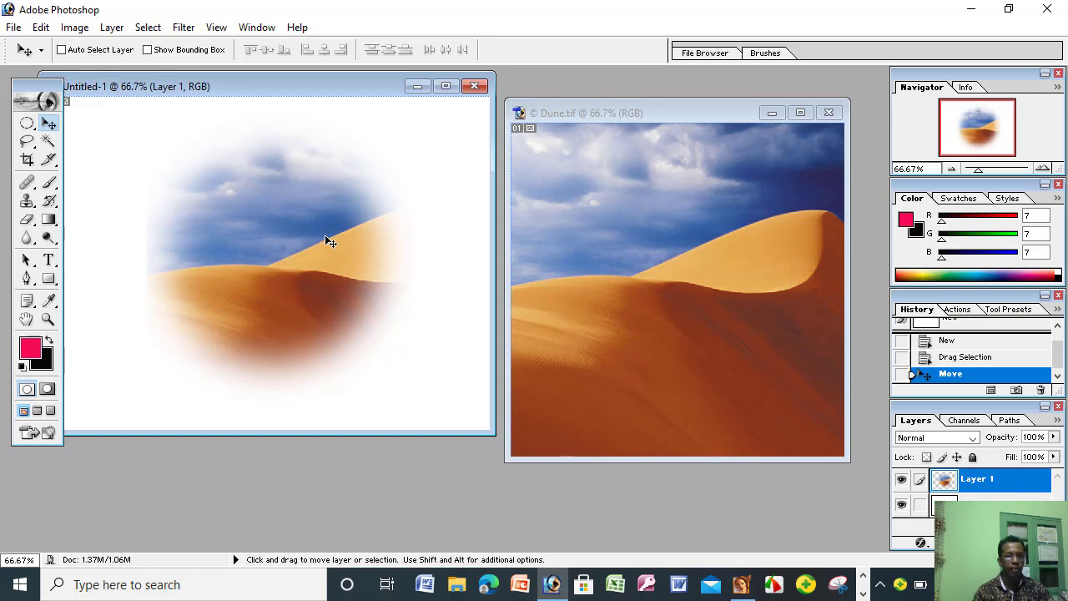
pyautogui.moveTo(329, 241)
pyautogui.mouseDown()
pyautogui.moveTo(299, 240)
pyautogui.moveTo(294, 260)
pyautogui.mouseUp()
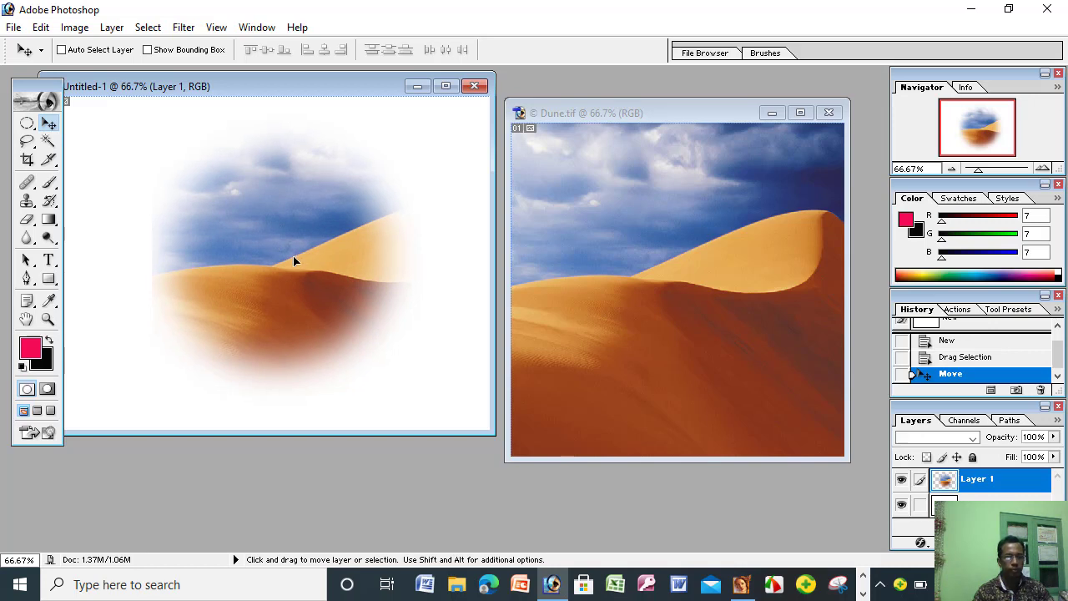
# Close Untitled-1 and Dune.tif without saving changes.
pyautogui.click(479, 90)
pyautogui.click(538, 234)
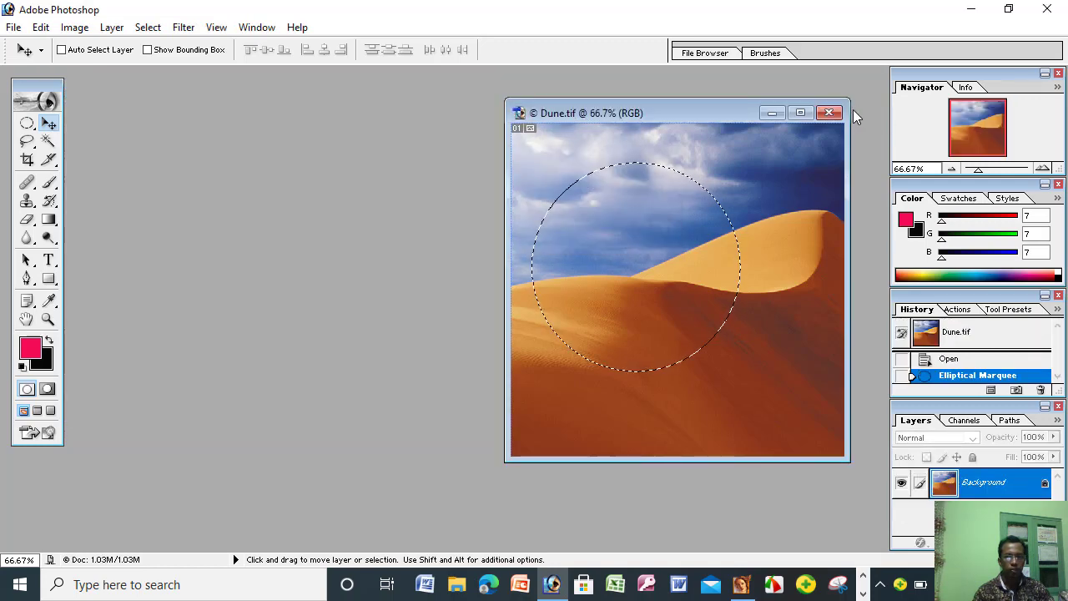
pyautogui.click(831, 113)
pyautogui.click(524, 237)
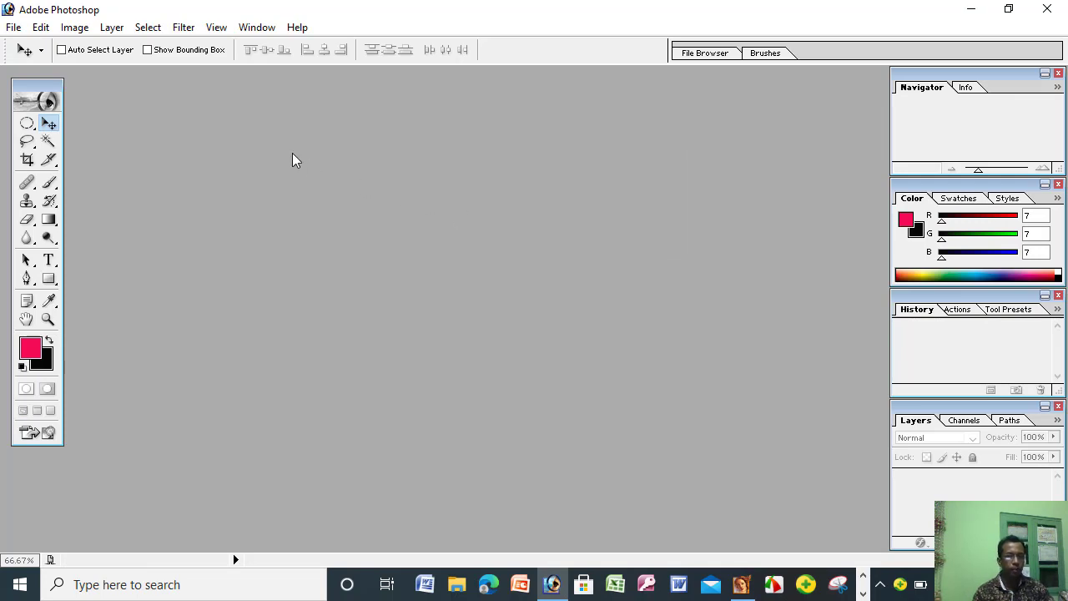
# Reopen Dune.tif through File > Open and reposition its window.
pyautogui.click(12, 28)
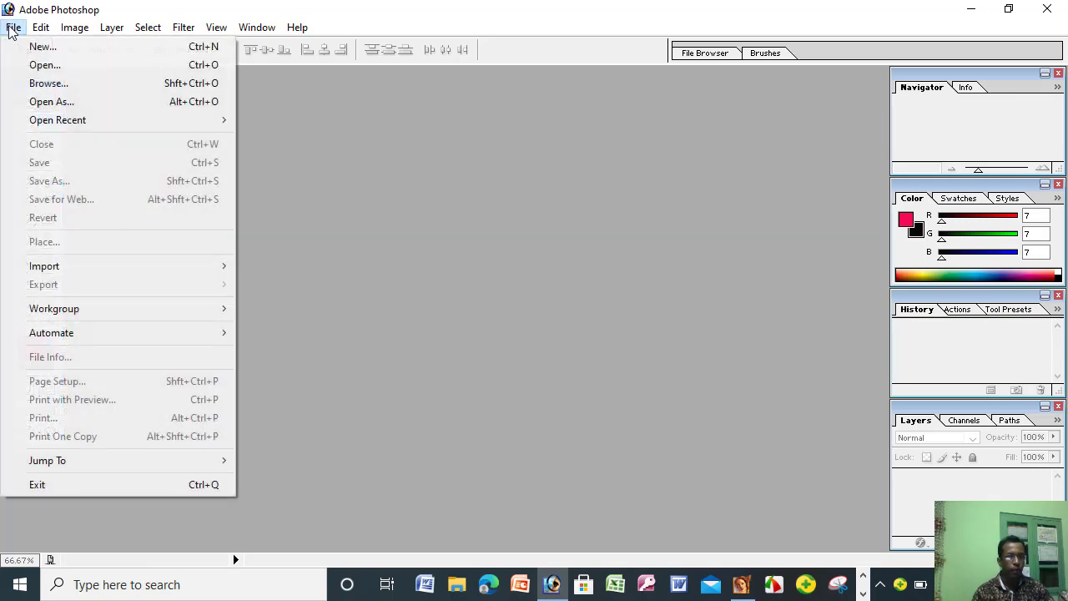
pyautogui.click(42, 65)
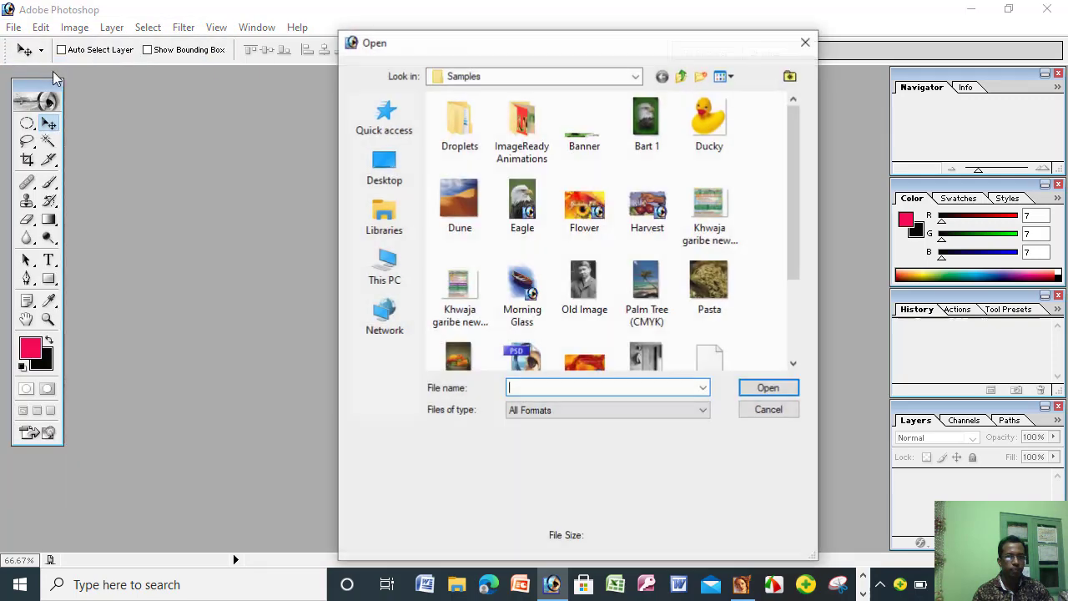
pyautogui.doubleClick(457, 209)
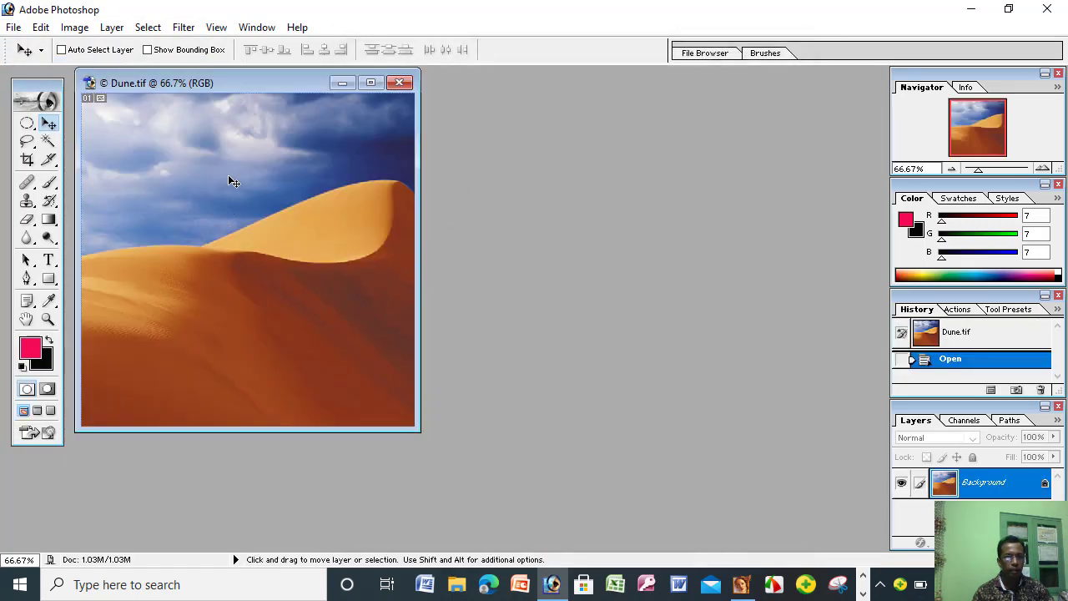
pyautogui.moveTo(250, 81); pyautogui.dragTo(345, 105)
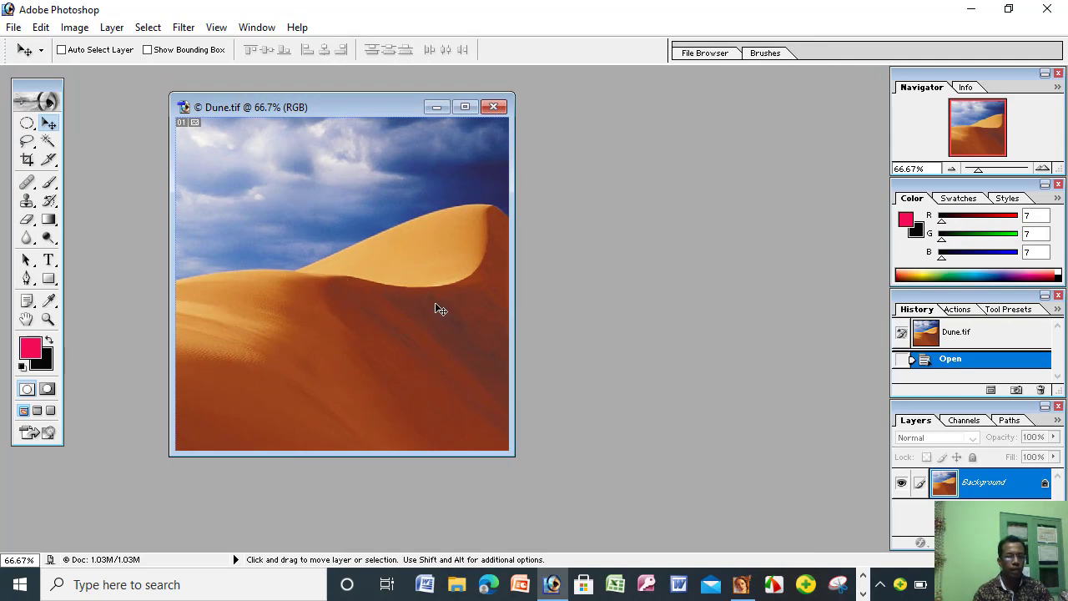
# Duplicate the Background layer to create a Background copy.
pyautogui.rightClick(961, 487)
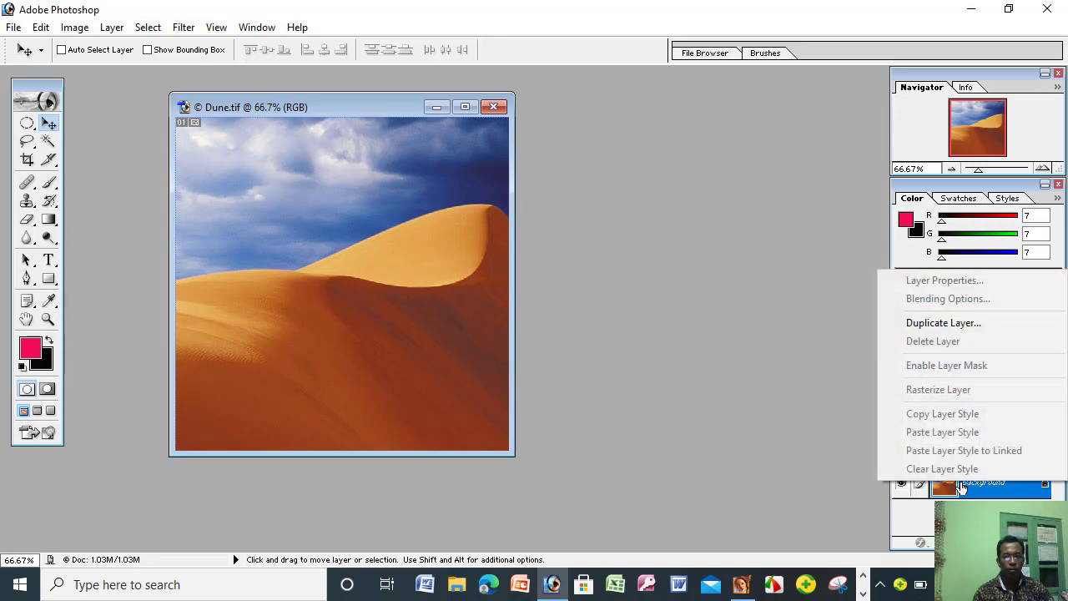
pyautogui.click(938, 323)
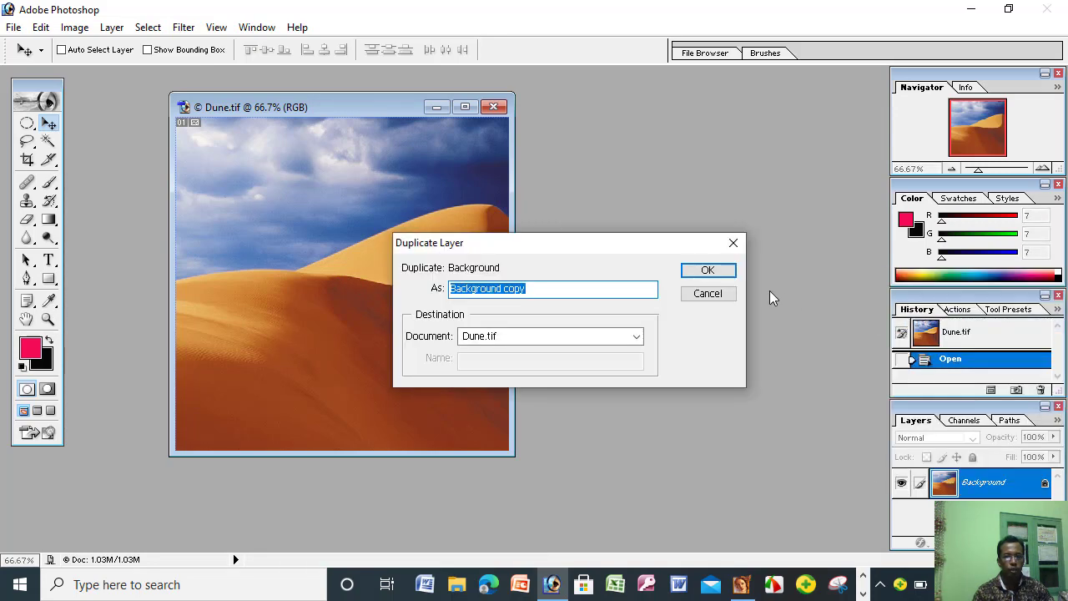
pyautogui.click(704, 270)
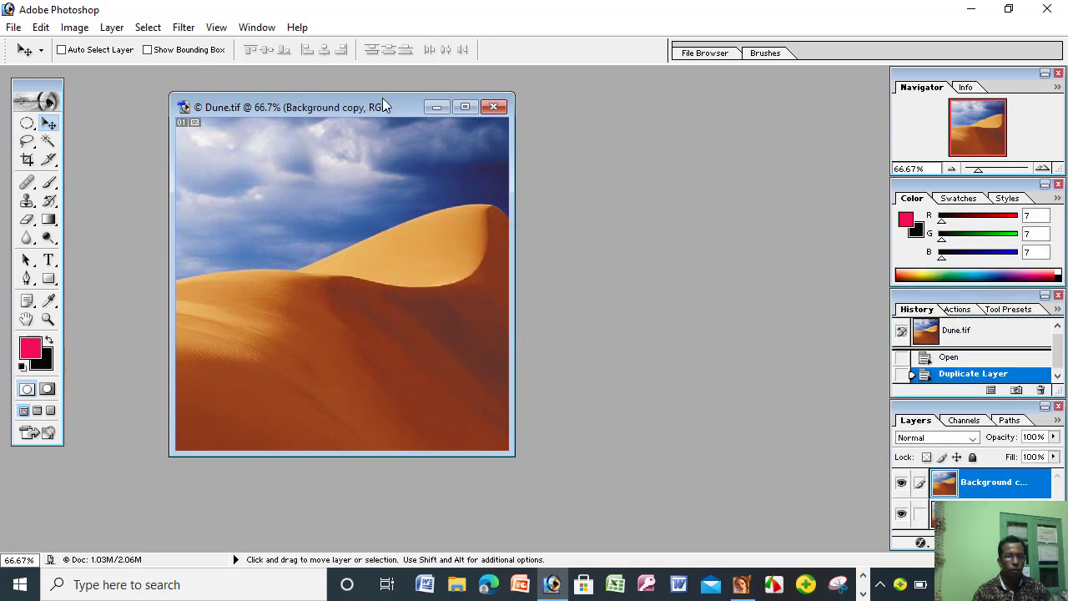
pyautogui.moveTo(397, 104); pyautogui.dragTo(414, 103)
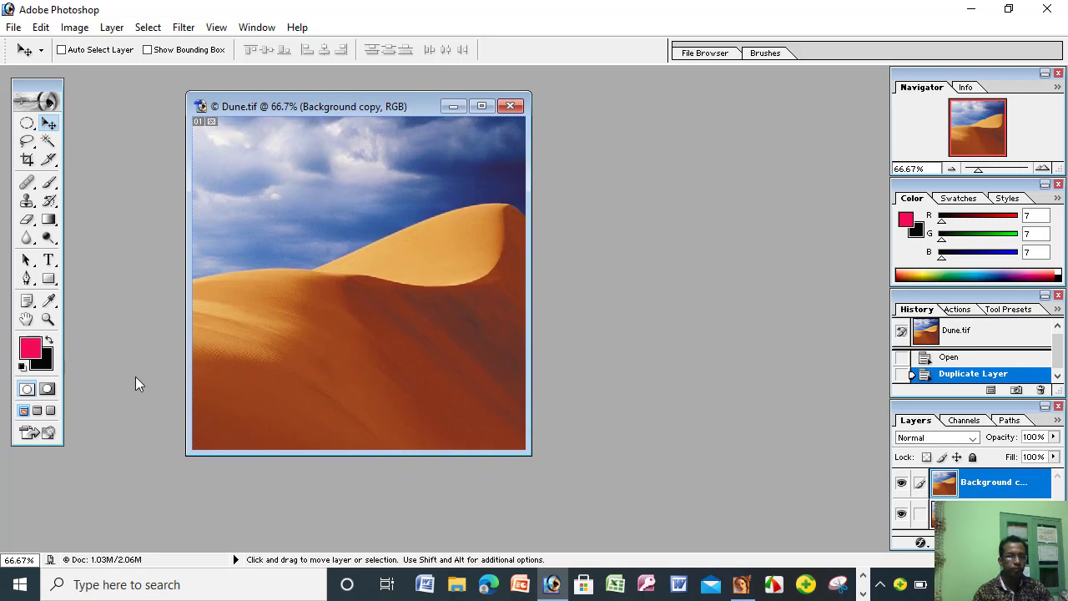
# Set the foreground colour to near-black and fill the Background copy with it.
pyautogui.click(32, 350)
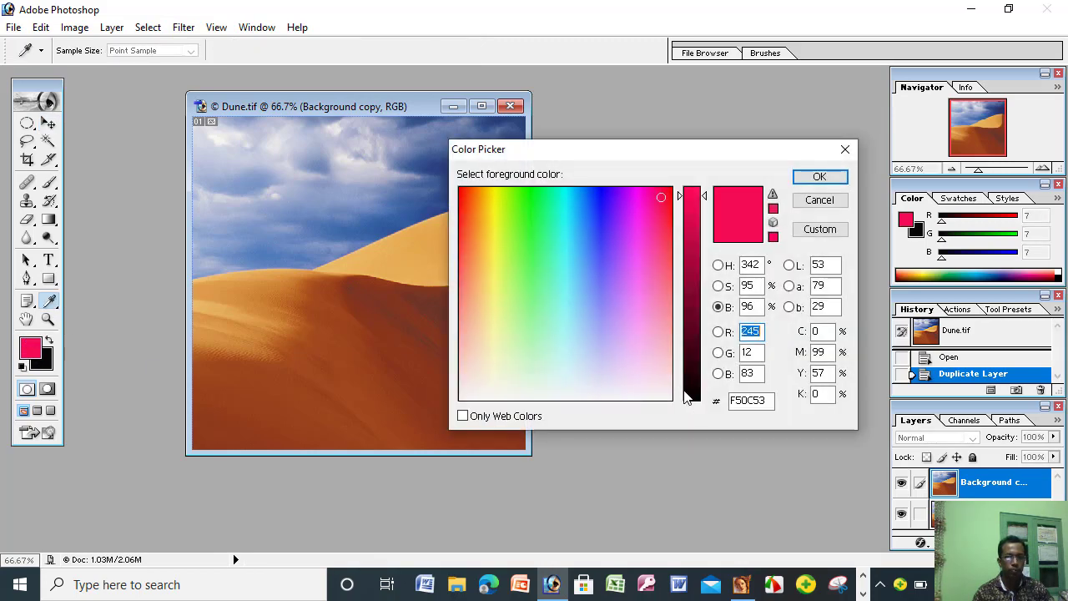
pyautogui.click(686, 398)
pyautogui.click(654, 240)
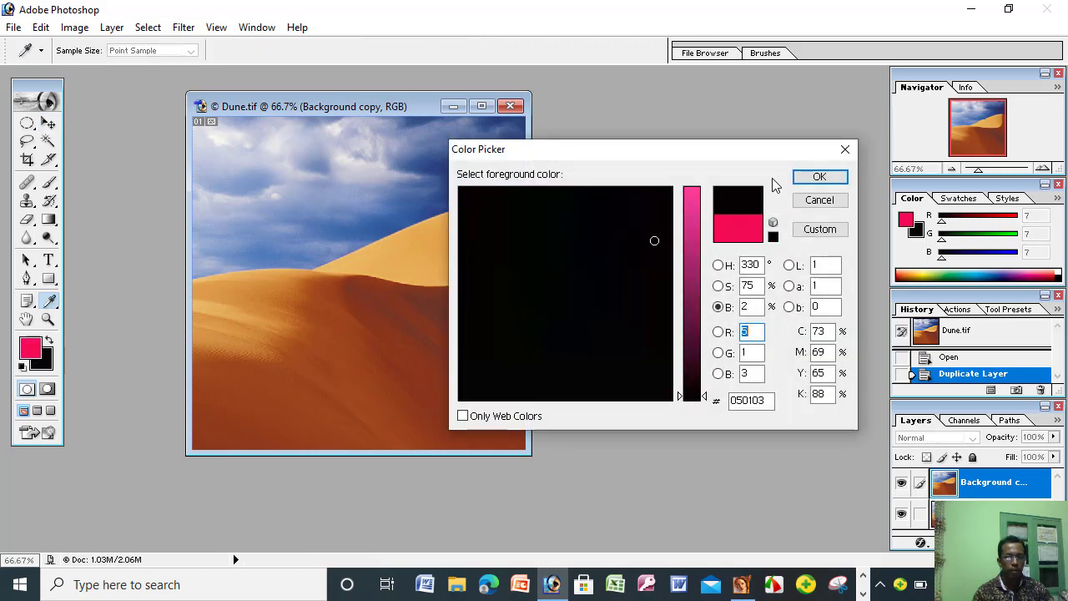
pyautogui.click(821, 177)
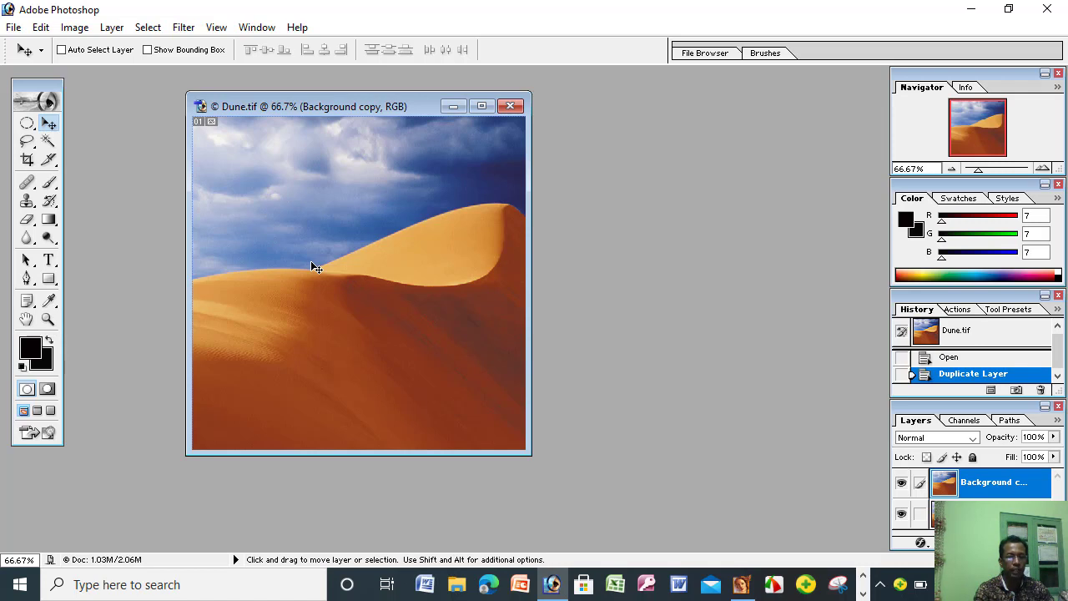
pyautogui.hotkey('alt', 'BackSpace')
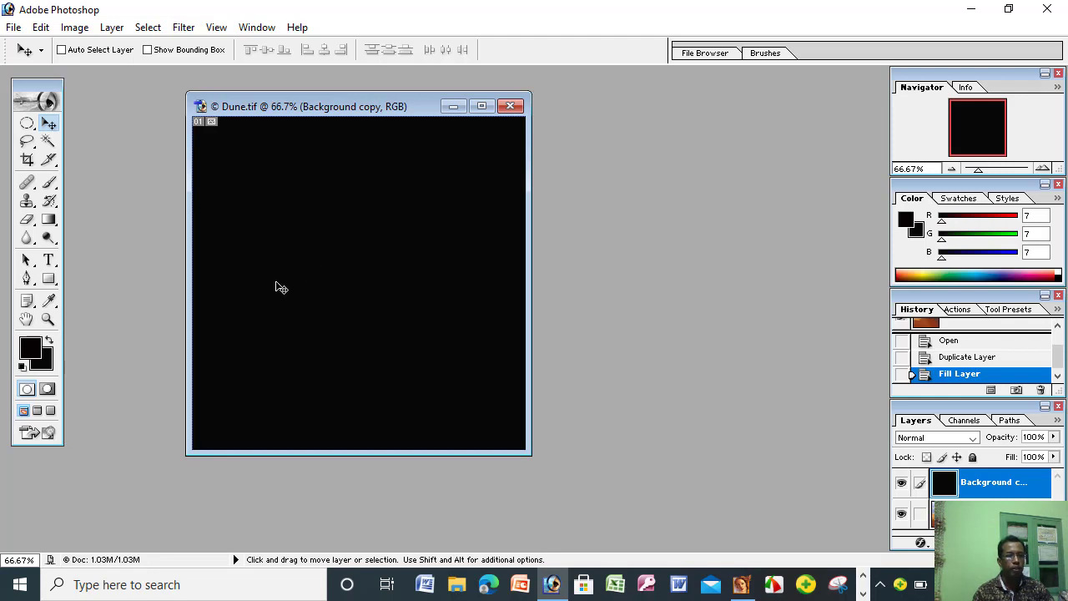
# Delete a centred, 30 px feathered elliptical circle from the black layer, then deselect.
pyautogui.click(27, 126)
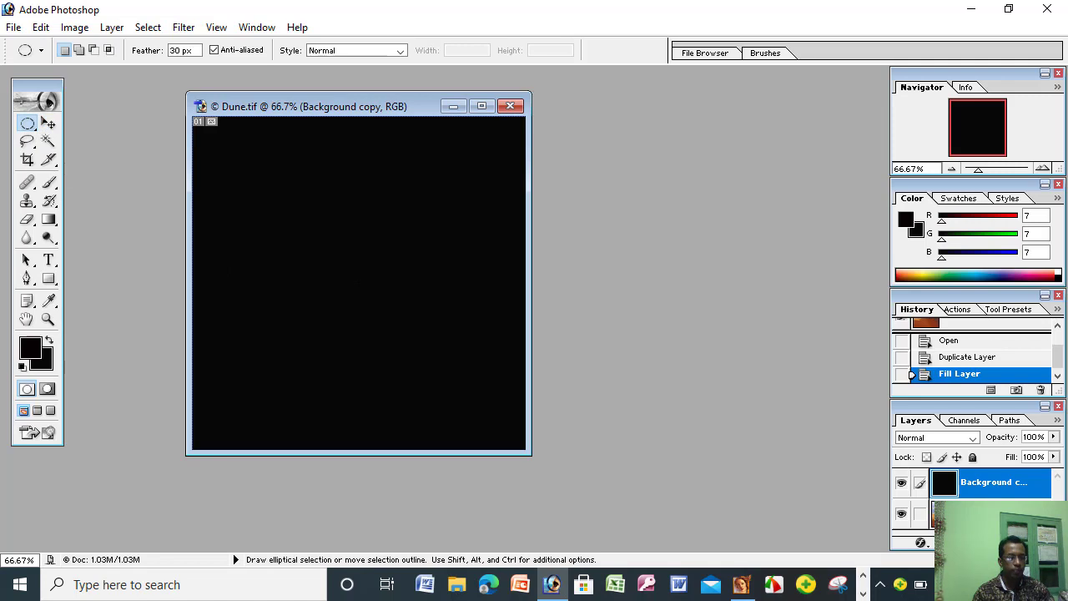
pyautogui.press('alt')
pyautogui.press('shift')
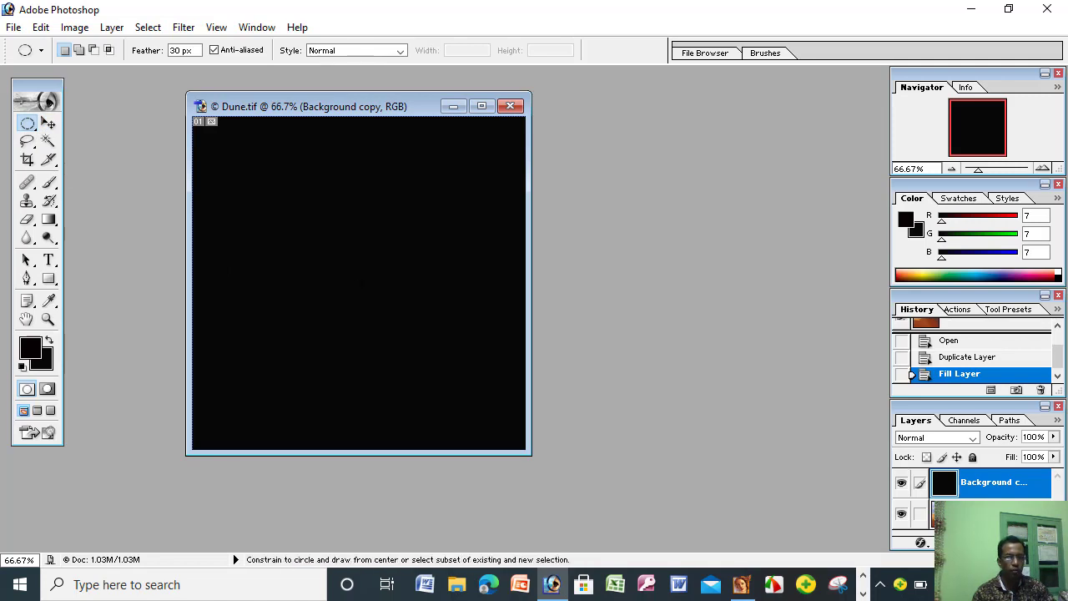
pyautogui.moveTo(357, 279); pyautogui.dragTo(447, 370)
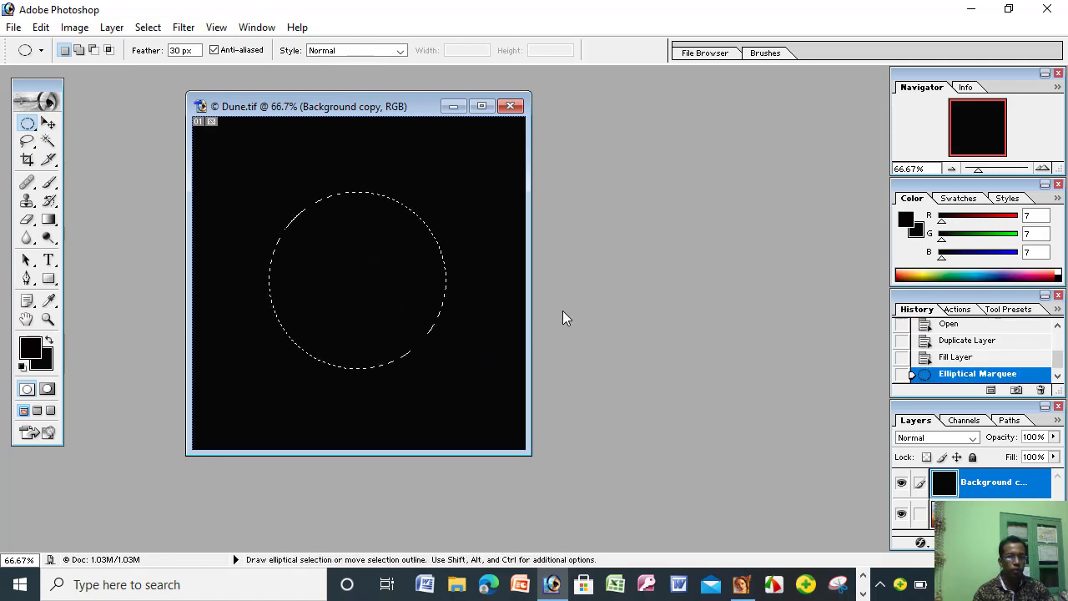
pyautogui.press('Delete')
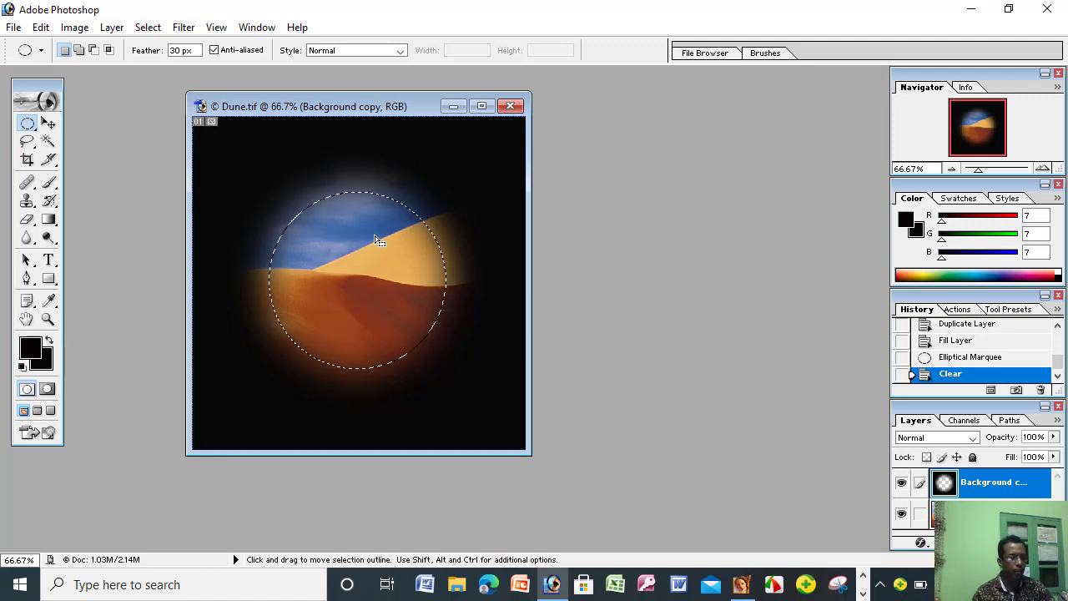
pyautogui.hotkey('ctrl', 'd')
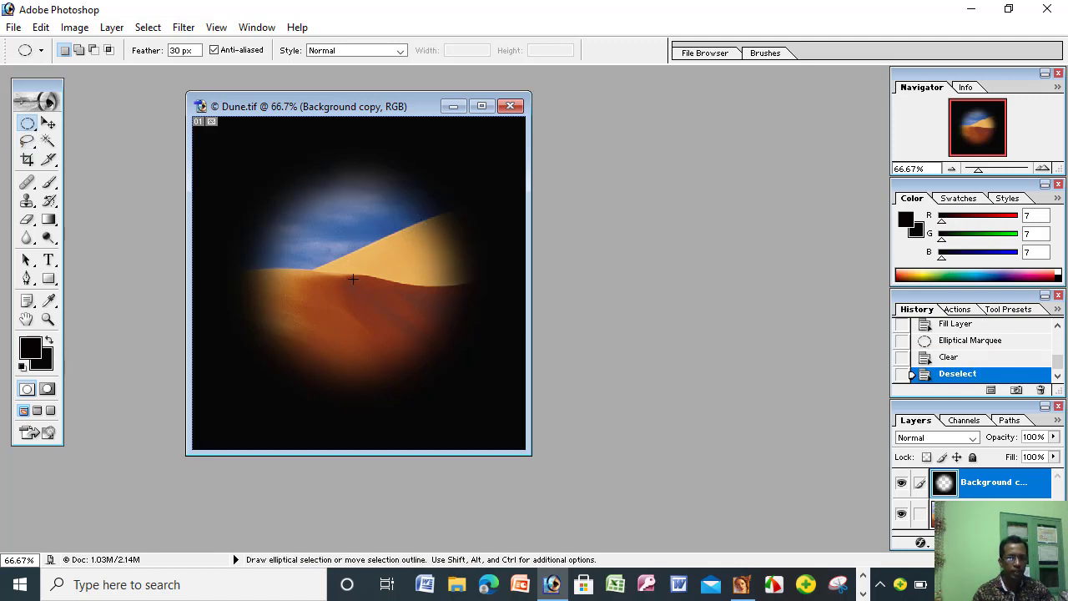
# Select a centred circle around the dune opening and nudge it right into place.
pyautogui.hotkey('shift', 'alt')
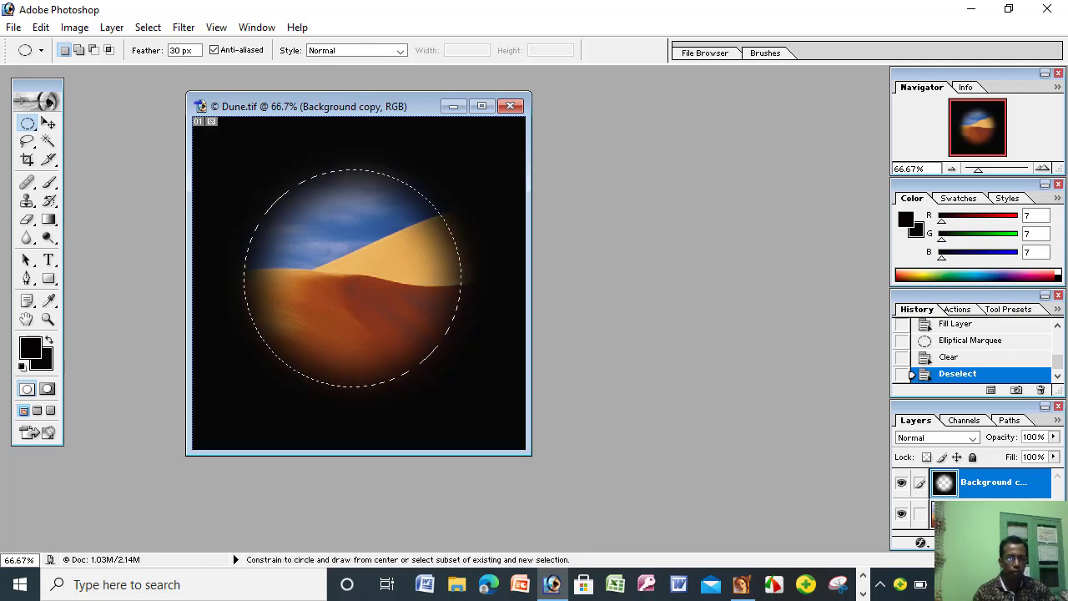
pyautogui.moveTo(461, 386); pyautogui.dragTo(461, 385)
pyautogui.press('Right')
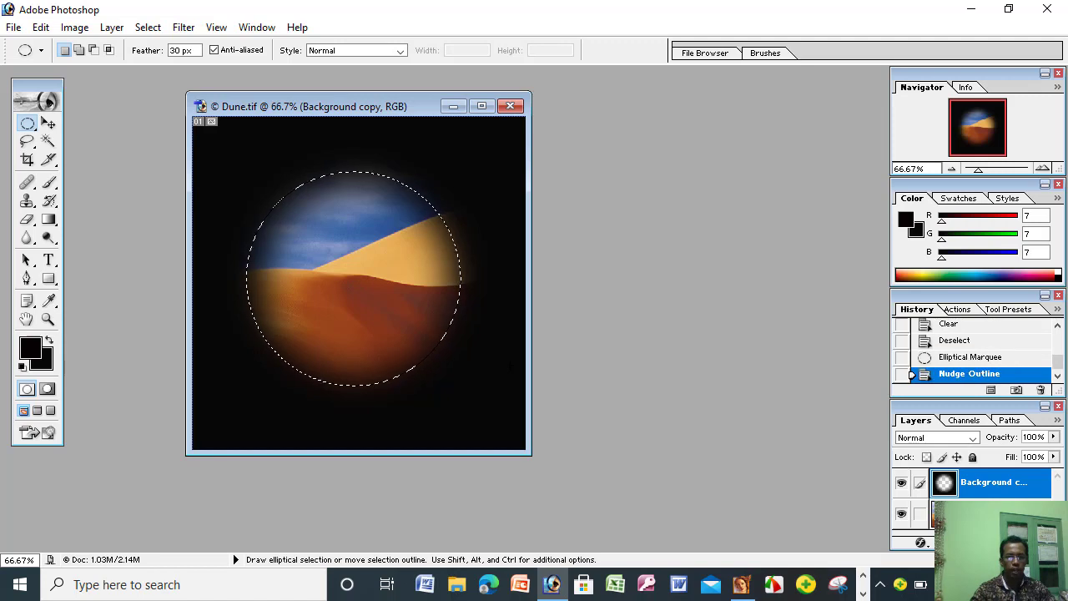
pyautogui.press('Right')
pyautogui.press('Right')
pyautogui.press('Right')
pyautogui.press('Right')
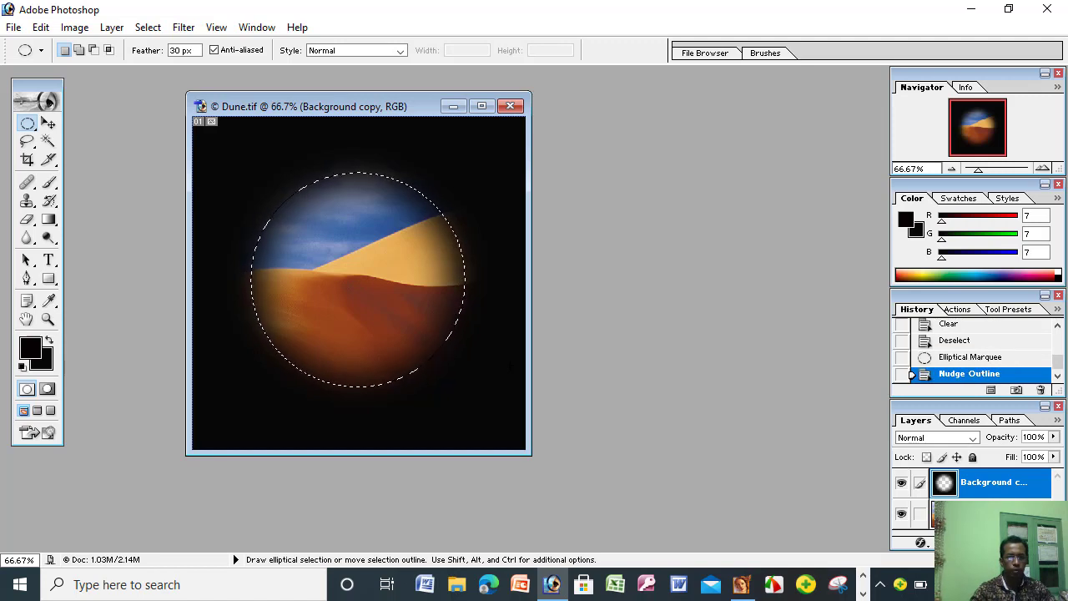
pyautogui.press('Right')
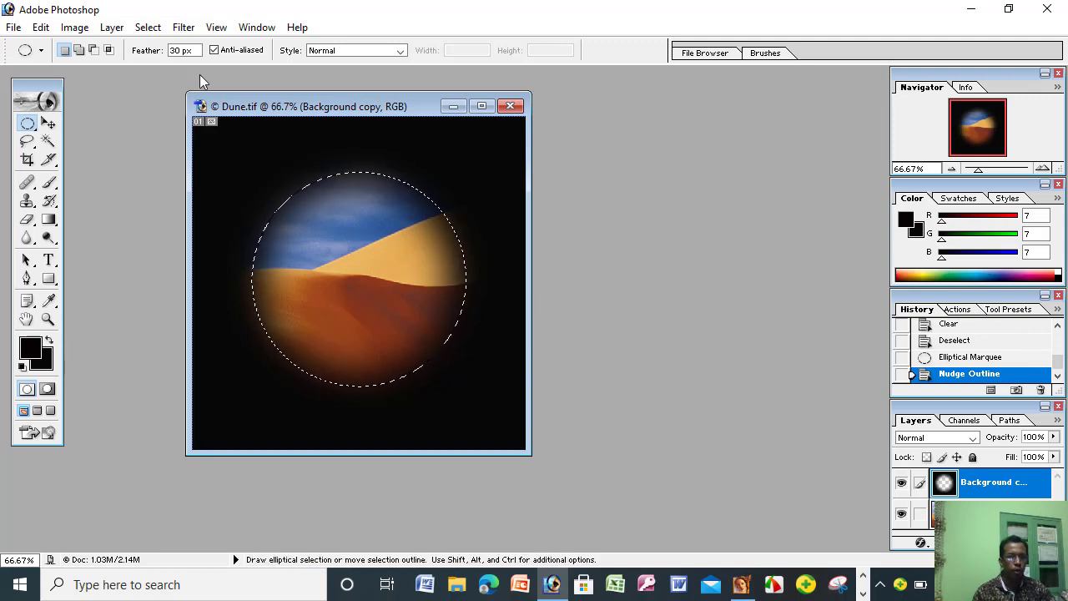
# Convert the circle selection into a 10 px border with Select > Modify > Border.
pyautogui.click(147, 30)
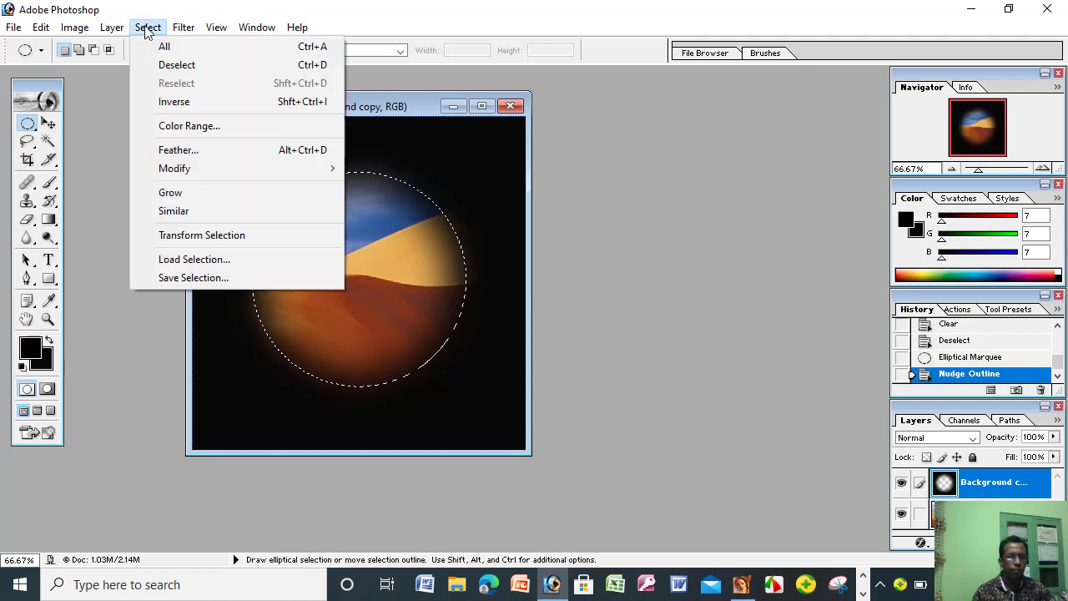
pyautogui.moveTo(175, 169)
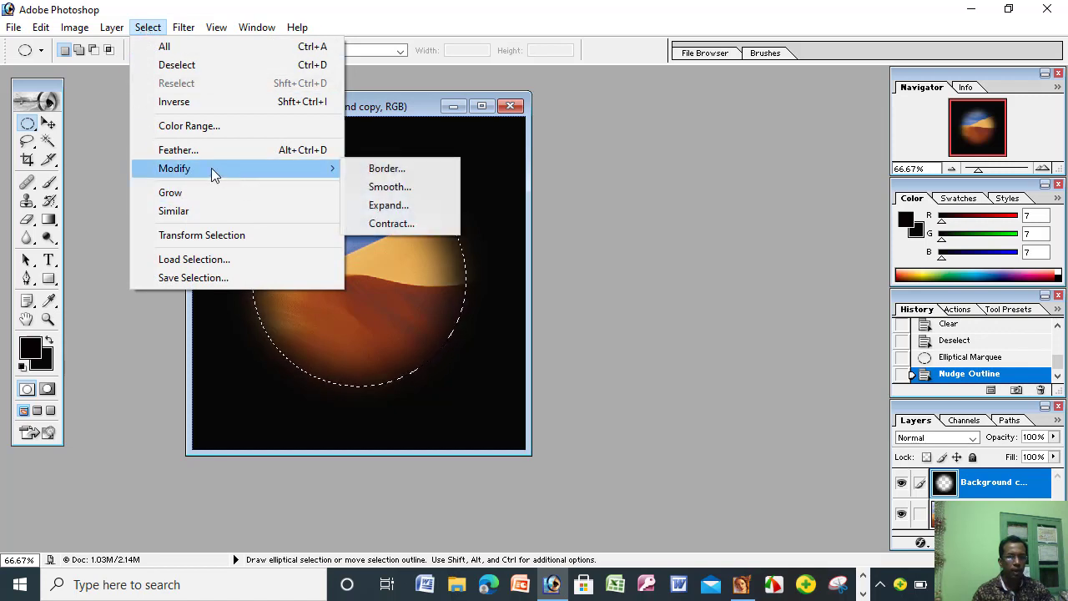
pyautogui.click(386, 168)
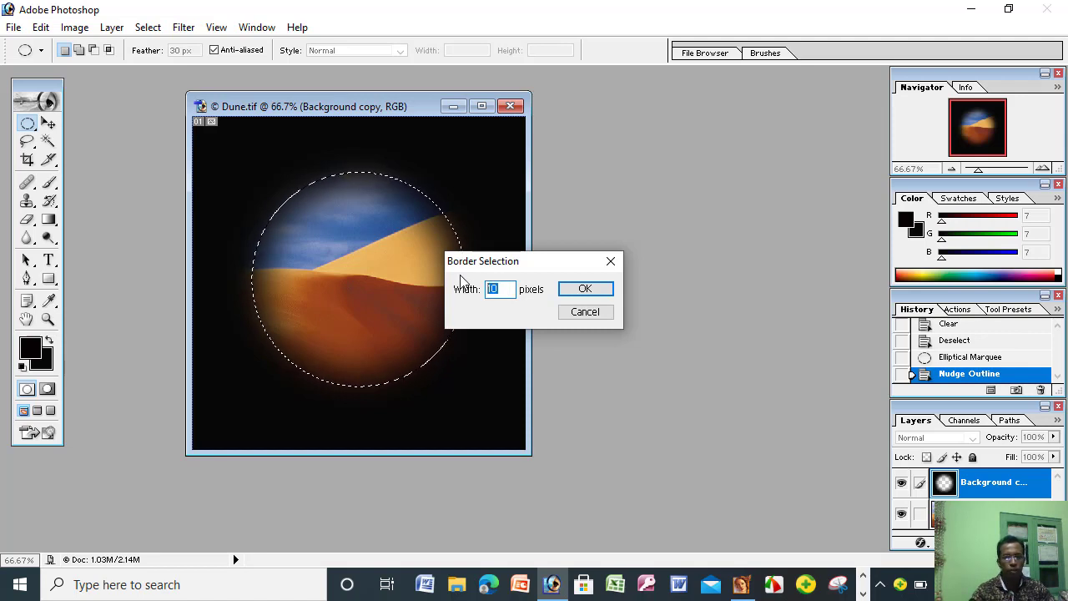
pyautogui.click(591, 292)
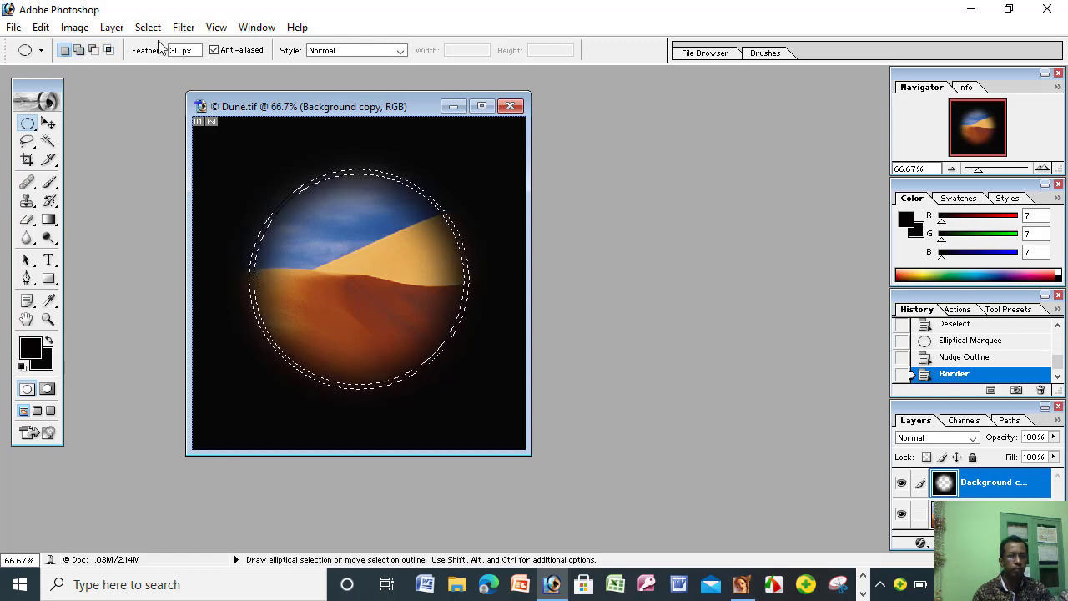
# Apply a 3 px red-orange Overlay stroke outside the ring selection.
pyautogui.click(41, 27)
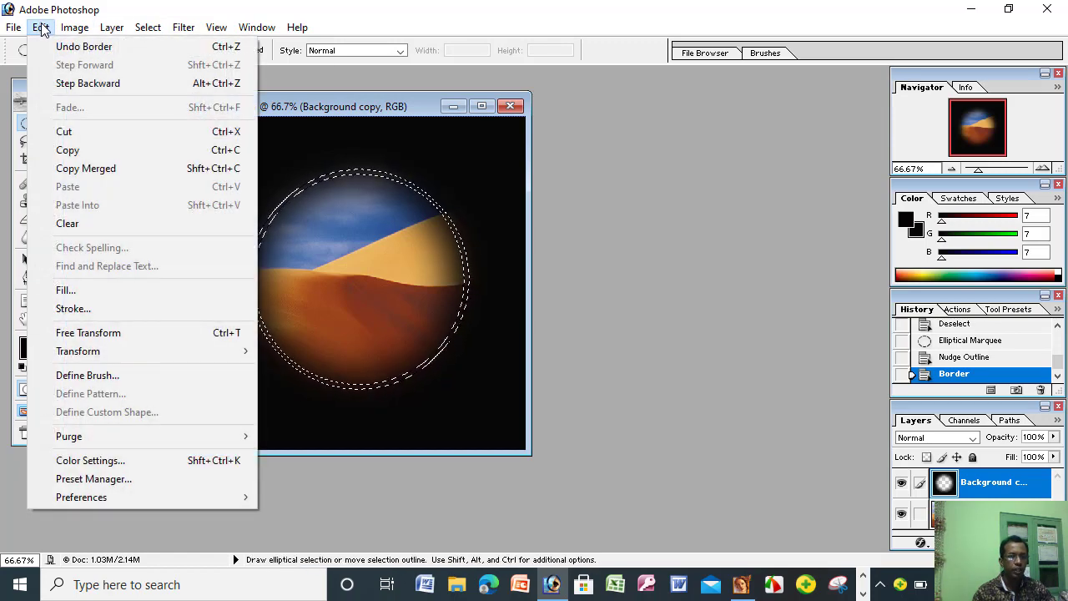
pyautogui.click(95, 308)
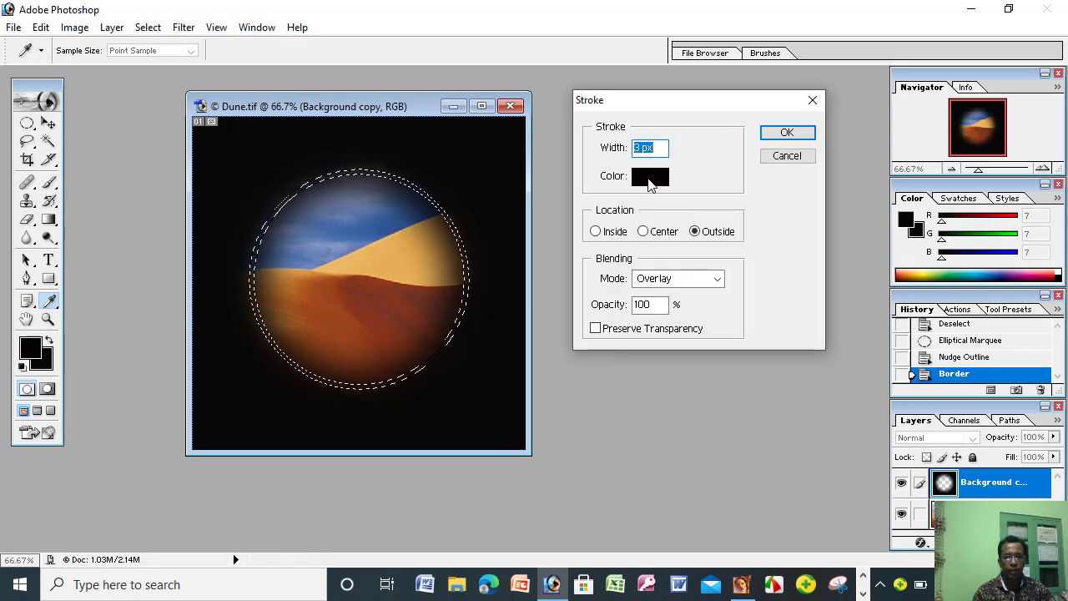
pyautogui.click(650, 177)
pyautogui.moveTo(685, 241)
pyautogui.mouseDown()
pyautogui.moveTo(686, 285)
pyautogui.moveTo(686, 213)
pyautogui.mouseUp()
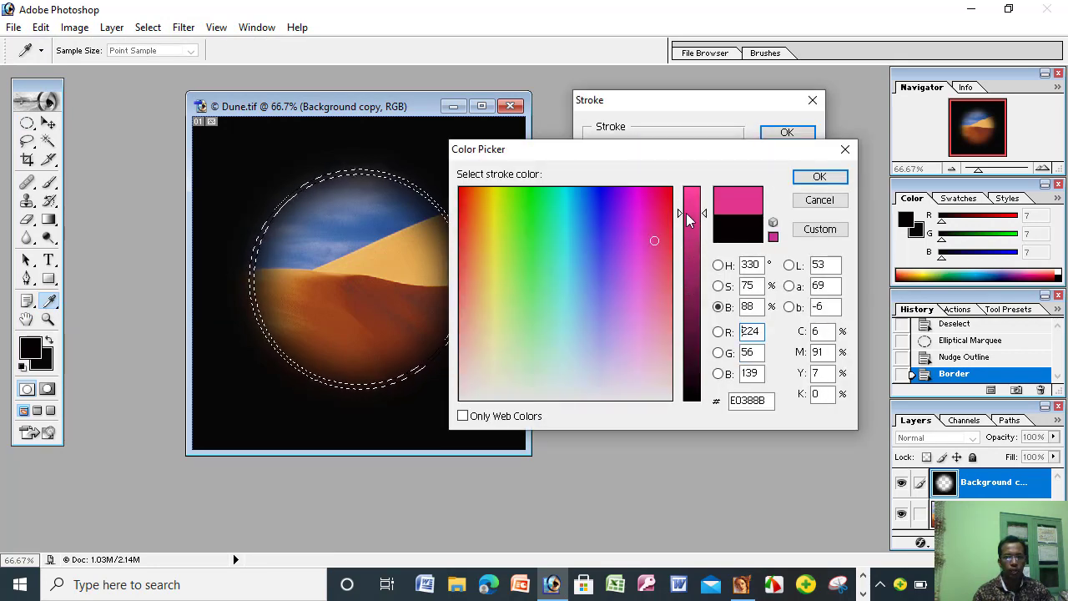
pyautogui.click(469, 223)
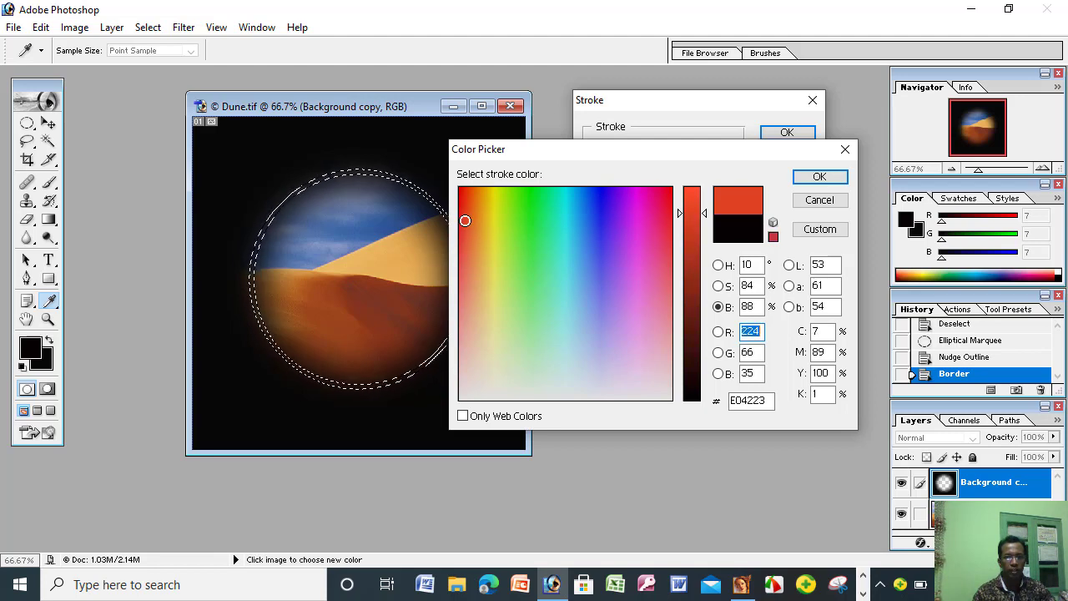
pyautogui.click(819, 176)
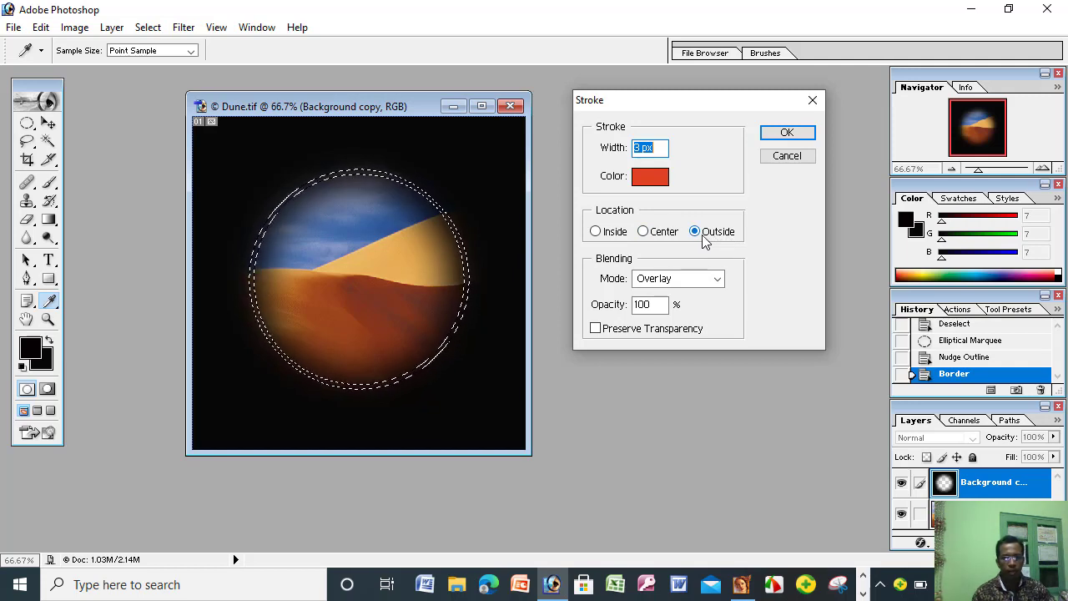
pyautogui.click(720, 282)
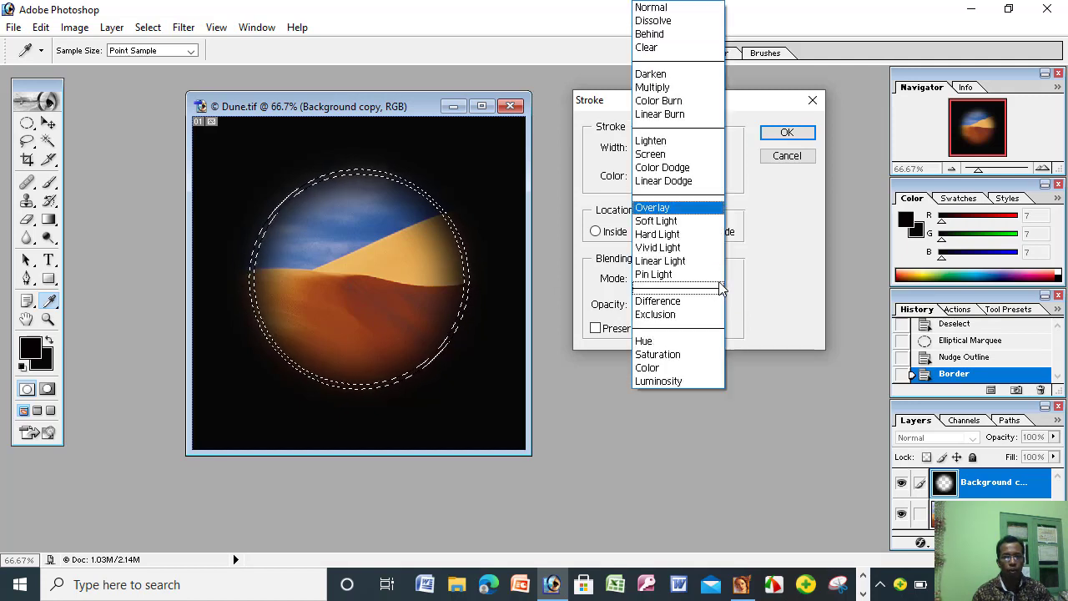
pyautogui.click(672, 211)
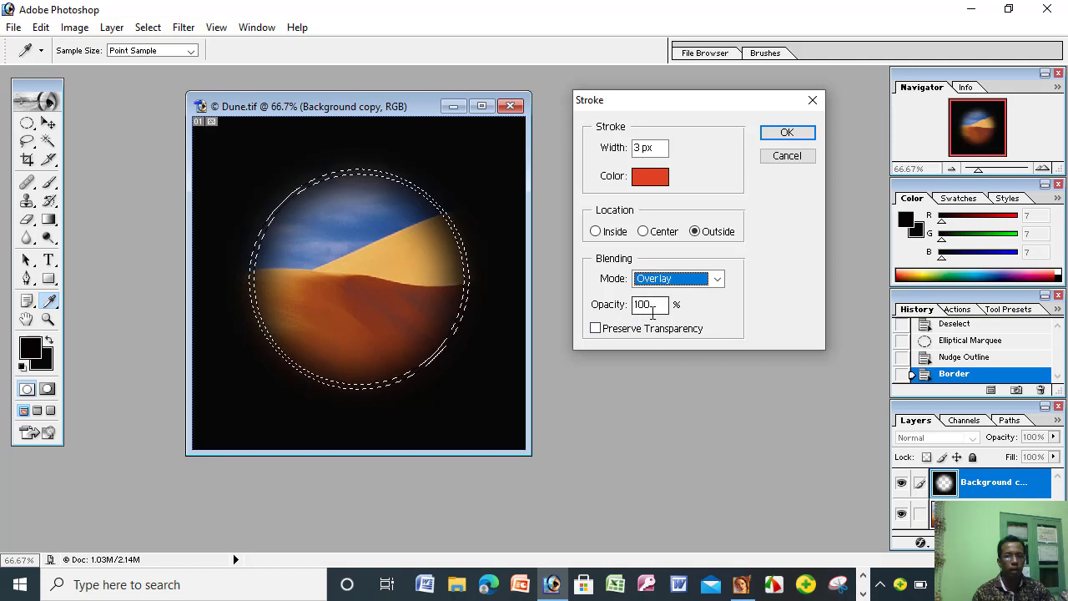
pyautogui.click(791, 137)
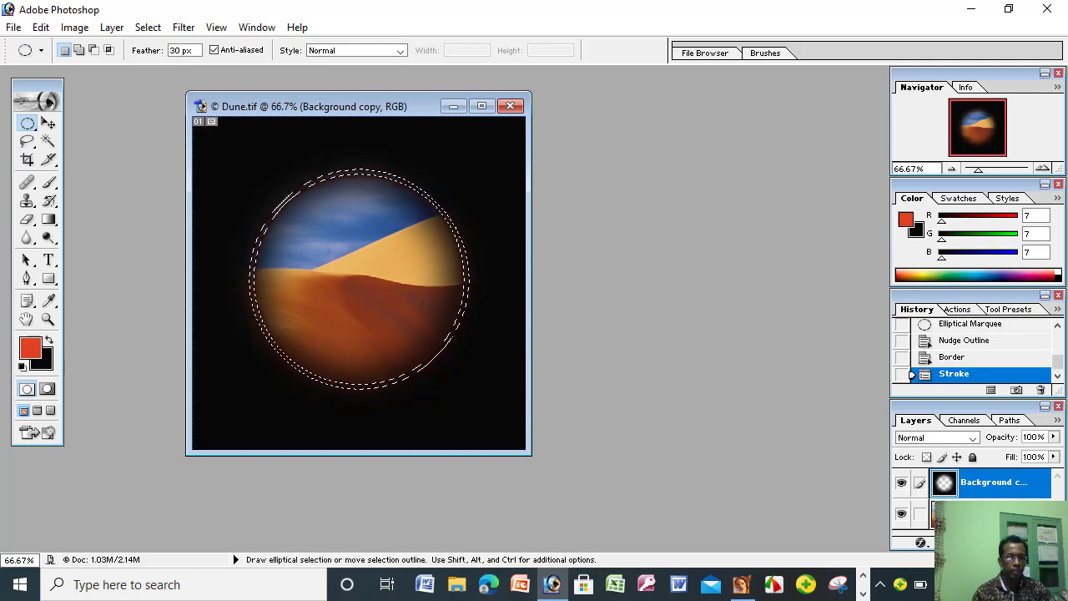
# Deselect the ring and dismiss the 'No pixels are more than 50% selected' warning.
pyautogui.hotkey('ctrl', 'd')
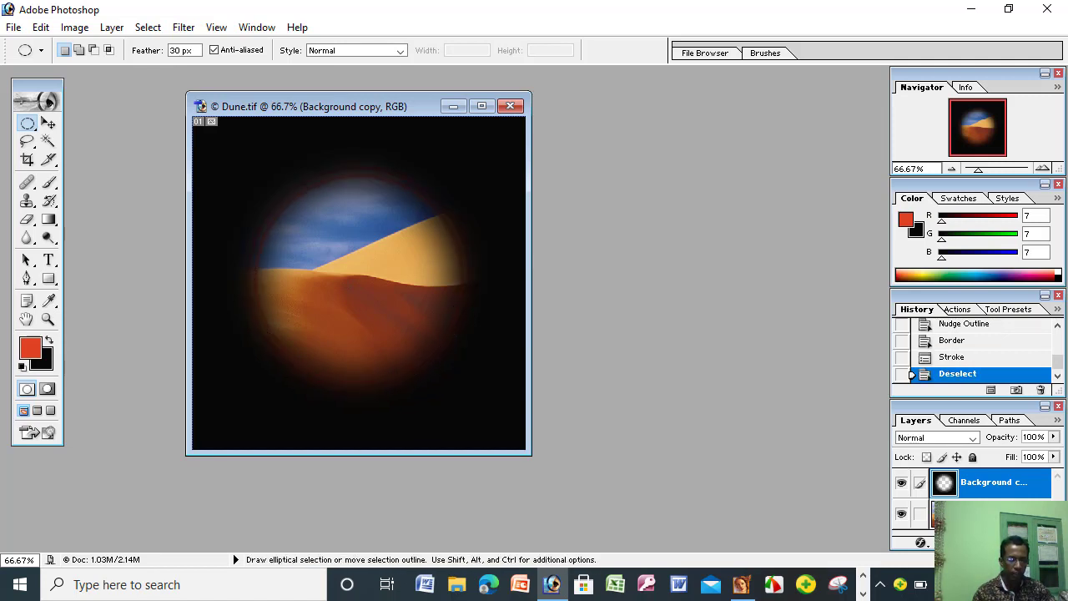
pyautogui.moveTo(446, 337); pyautogui.dragTo(440, 339)
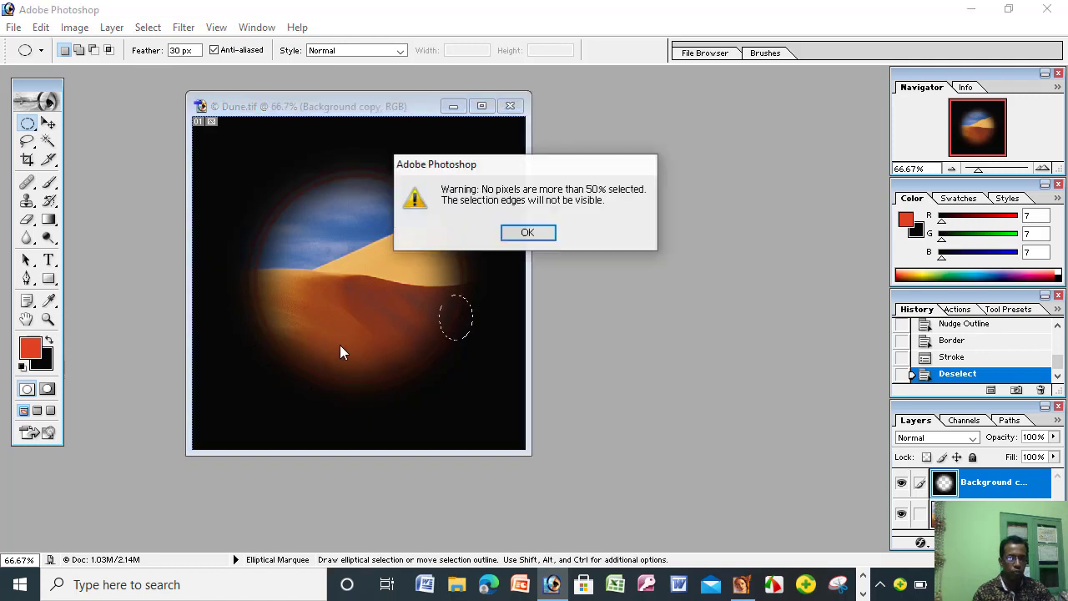
pyautogui.click(539, 237)
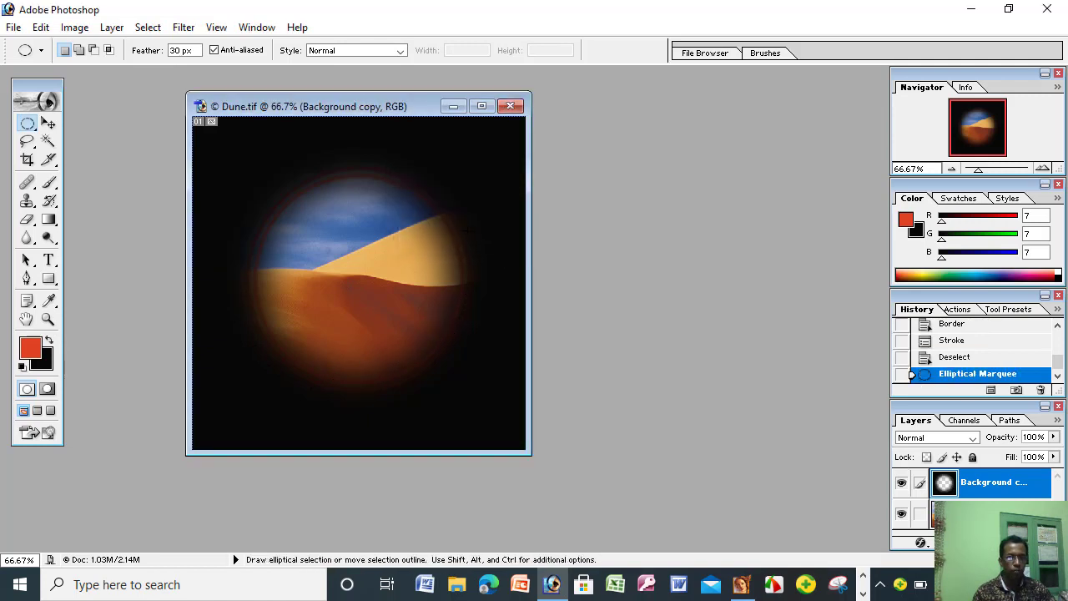